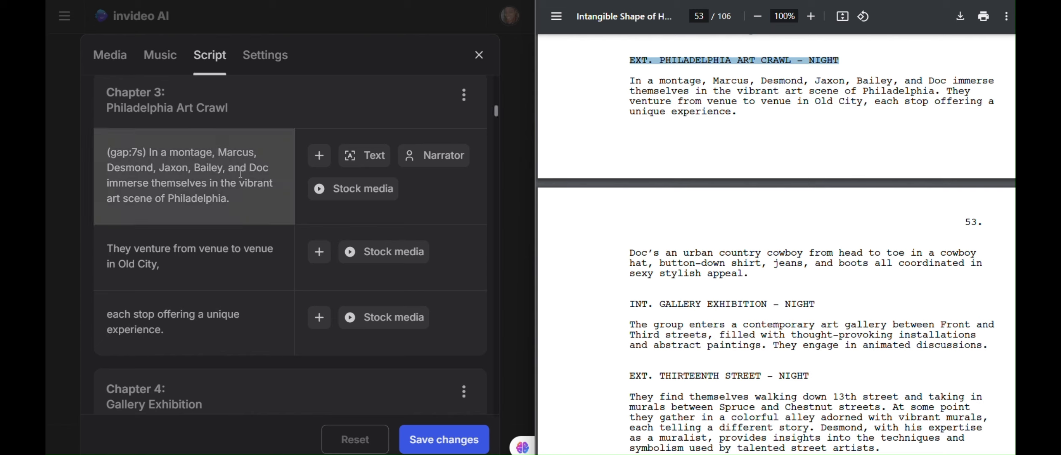
Insert the scene heading "EXT. PHILADELPHIA ART CRAWL - NIGHT" from the screenplay right after the gap tag in Chapter 3's first script block
{"action": "left_click_drag", "start_coordinate": [649, 60], "coordinate": [840, 50]}
{"action": "left_click", "coordinate": [630, 60]}
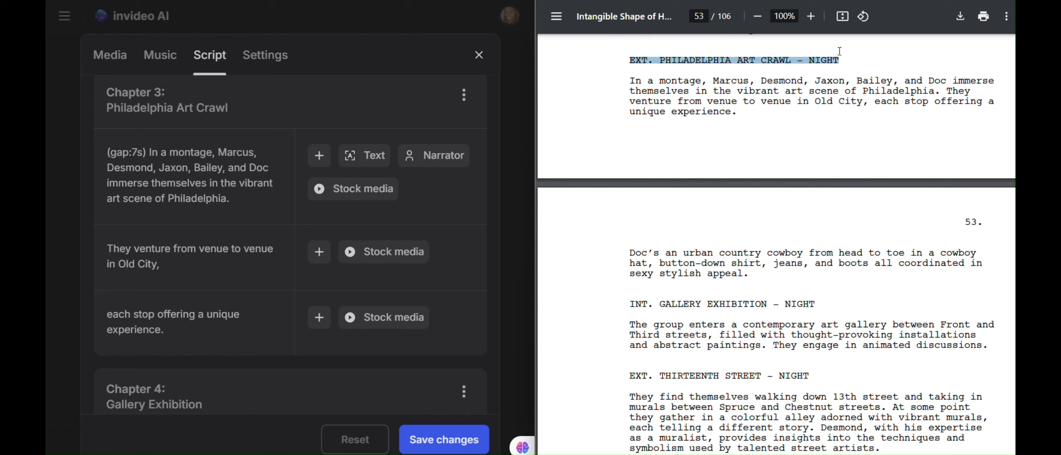
{"action": "left_click", "coordinate": [148, 152]}
{"action": "type", "text": "EXT. PHILADELPHIA ART CRAWL - NIGHT"}
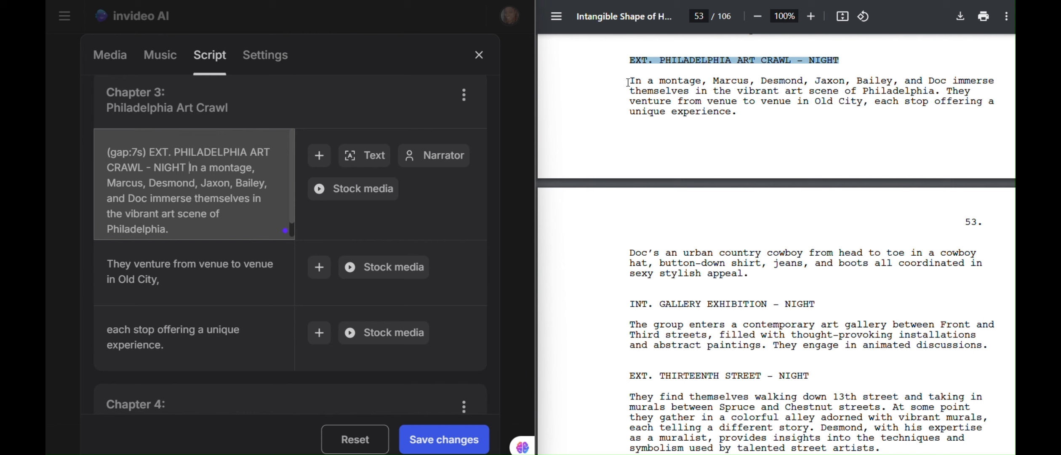
Replace the text after Chapter 3's scene heading with the full montage paragraph from the screenplay, ending in "unique experience."
{"action": "left_click_drag", "start_coordinate": [629, 81], "coordinate": [740, 112]}
{"action": "key", "text": "ctrl+c"}
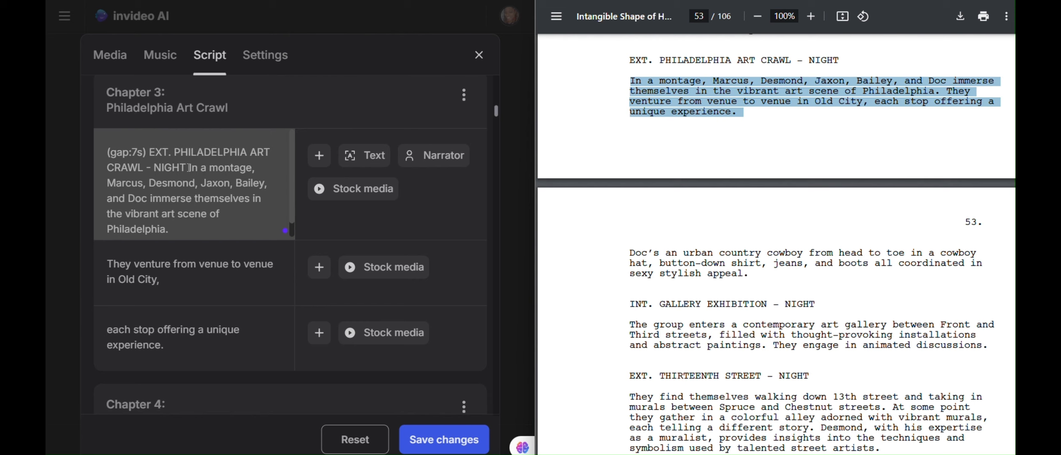
{"action": "left_click_drag", "start_coordinate": [190, 167], "coordinate": [200, 229]}
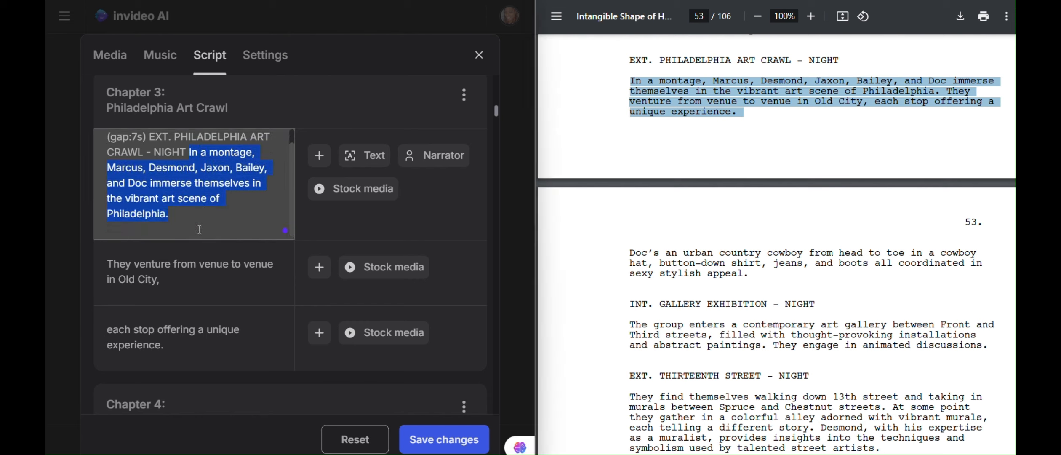
{"action": "key", "text": "ctrl+v"}
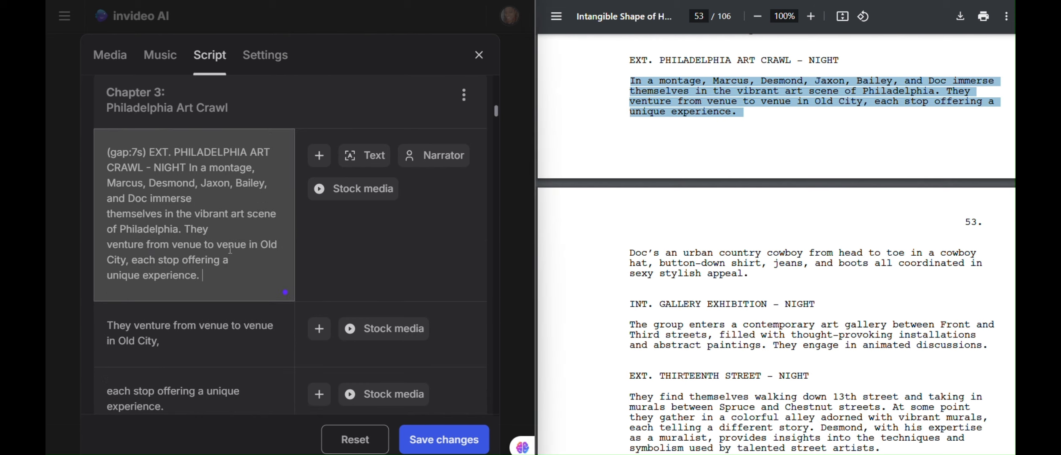
Delete Chapter 3's two redundant script blocks, "each stop offering a unique experience." and "They venture from venue to venue in Old City,"
{"action": "scroll", "coordinate": [230, 250], "scroll_direction": "down", "scroll_amount": 3}
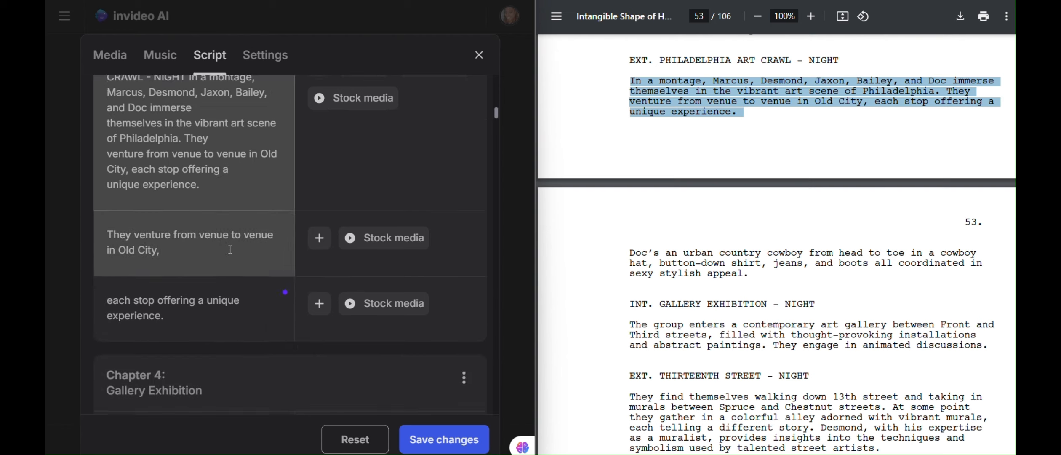
{"action": "left_click", "coordinate": [171, 296]}
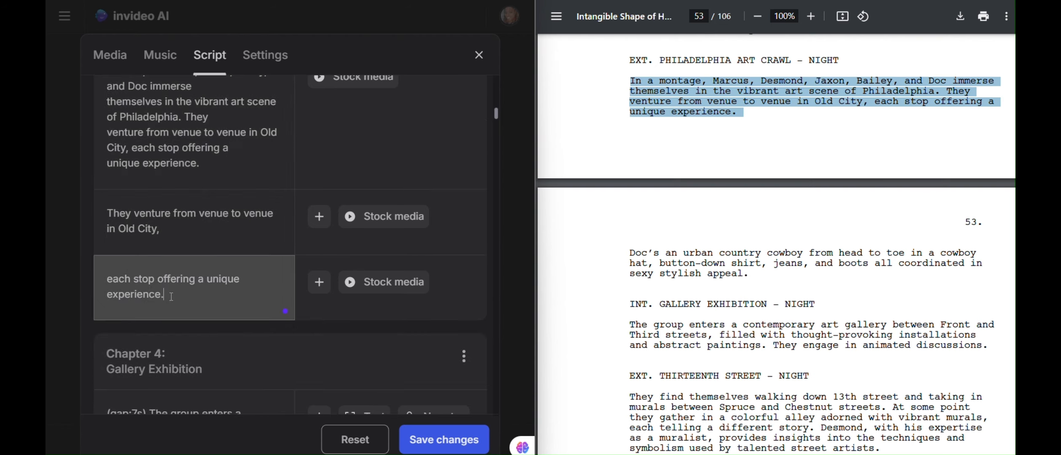
{"action": "left_click_drag", "start_coordinate": [172, 296], "coordinate": [108, 277]}
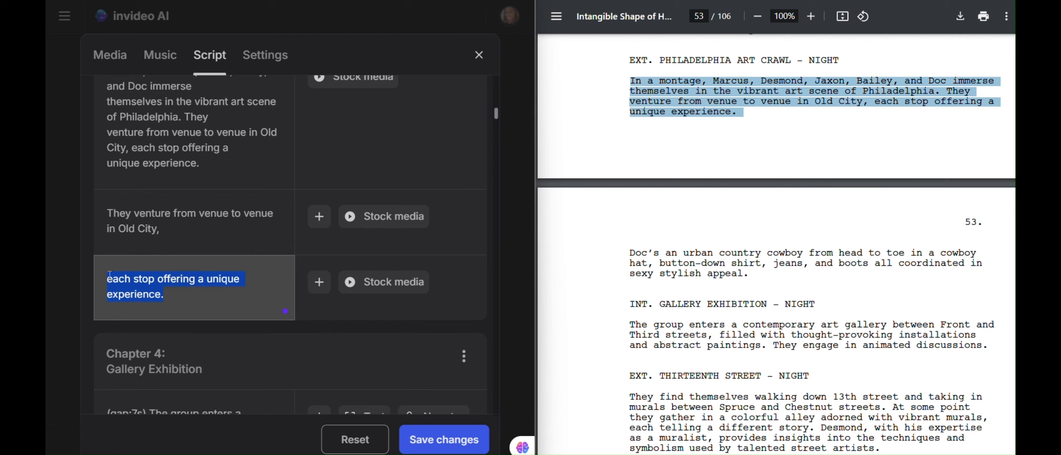
{"action": "key", "text": "BackSpace"}
{"action": "key", "text": "BackSpace"}
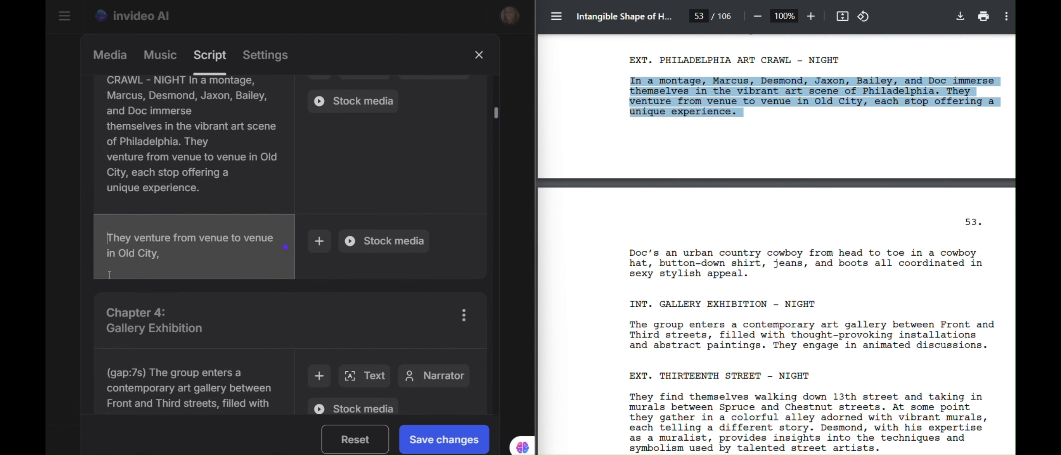
{"action": "left_click_drag", "start_coordinate": [161, 256], "coordinate": [102, 237]}
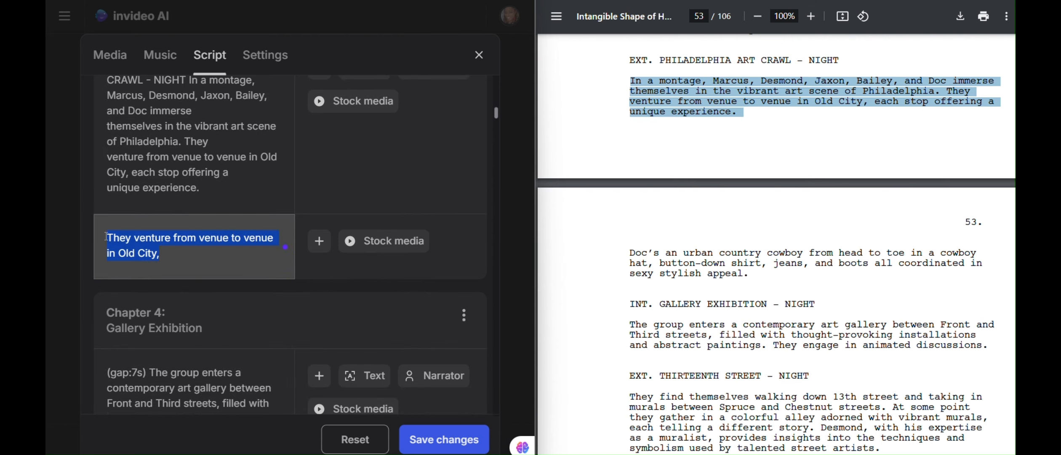
{"action": "key", "text": "BackSpace"}
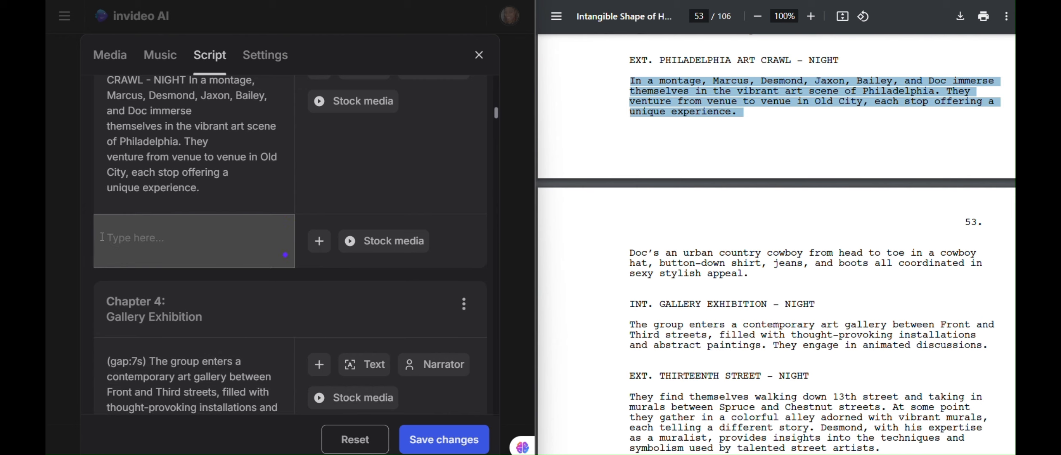
{"action": "key", "text": "BackSpace"}
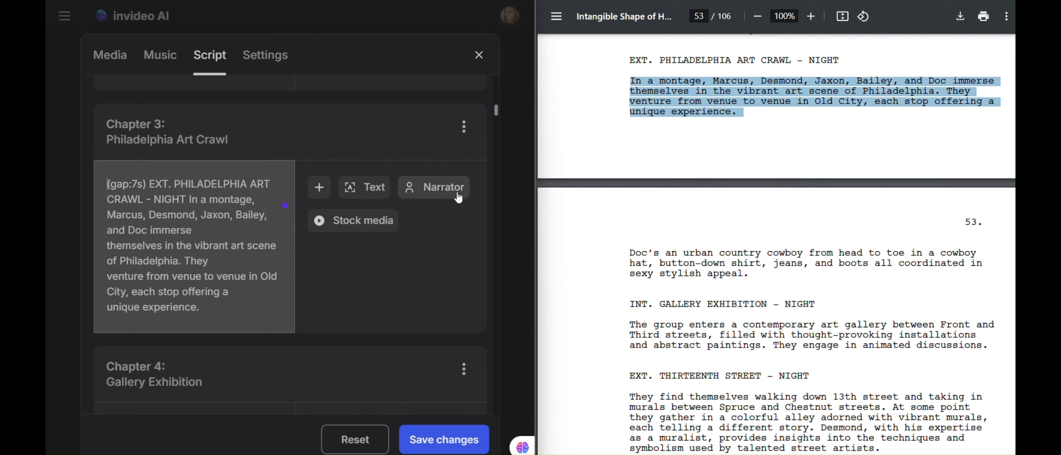
Add a new script block at the end of Chapter 3 containing the screenplay's "urban country cowboy" paragraph from page 53
{"action": "scroll", "coordinate": [219, 288], "scroll_direction": "down", "scroll_amount": 1}
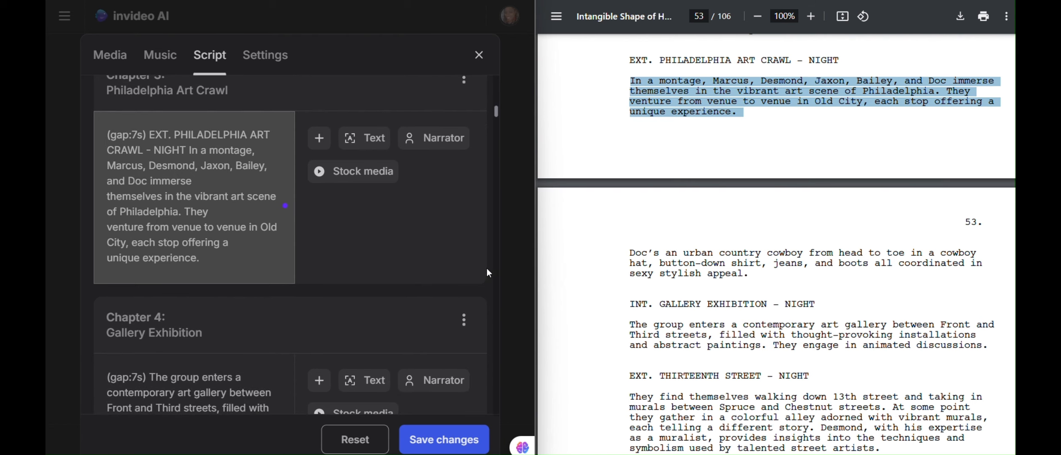
{"action": "left_click", "coordinate": [633, 261]}
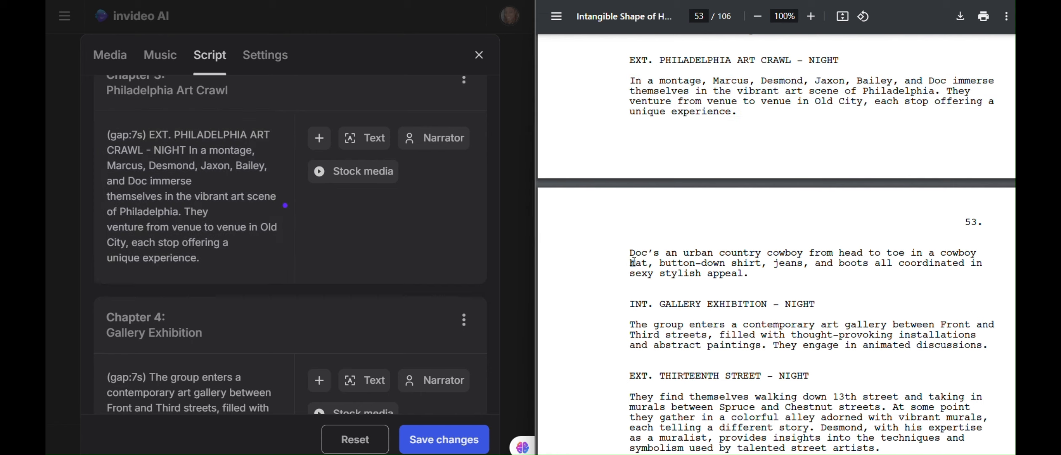
{"action": "double_click", "coordinate": [629, 252]}
{"action": "left_click", "coordinate": [725, 274]}
{"action": "left_click_drag", "start_coordinate": [630, 253], "coordinate": [750, 278]}
{"action": "key", "text": "ctrl+c"}
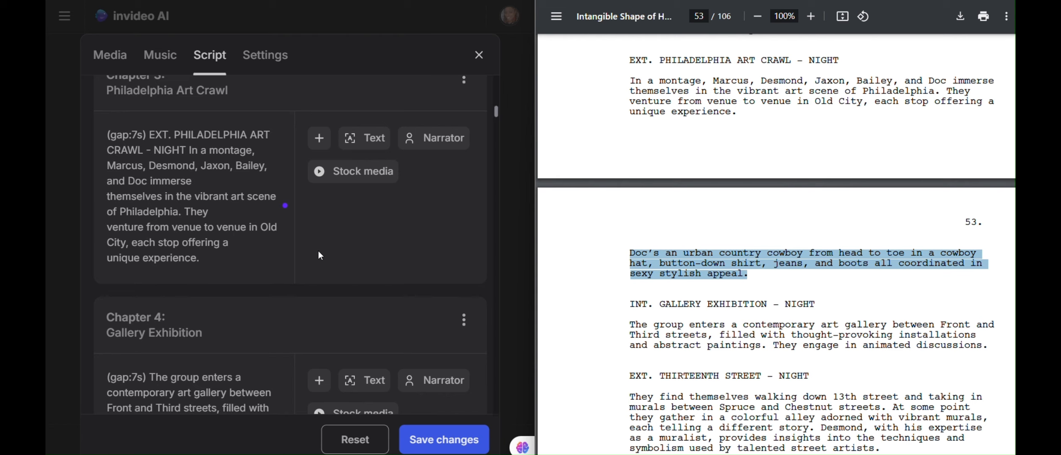
{"action": "left_click", "coordinate": [205, 258]}
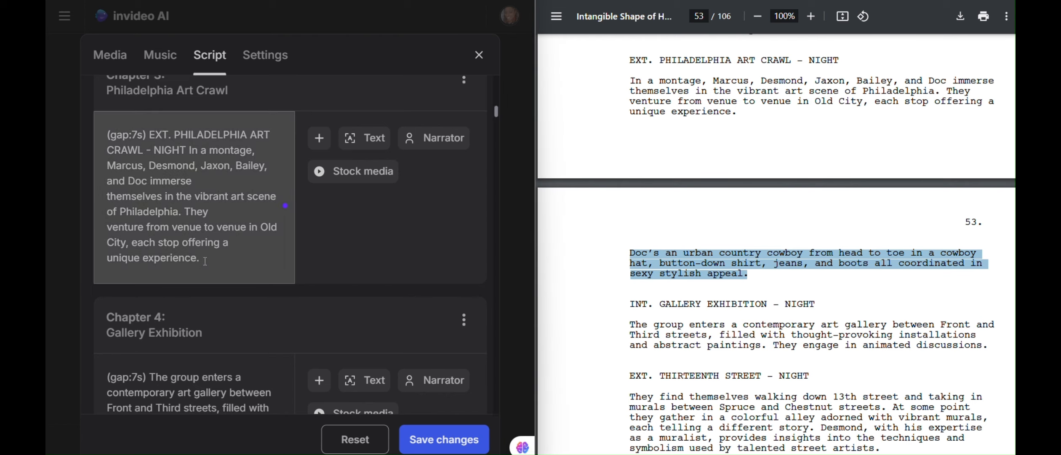
{"action": "key", "text": "Return"}
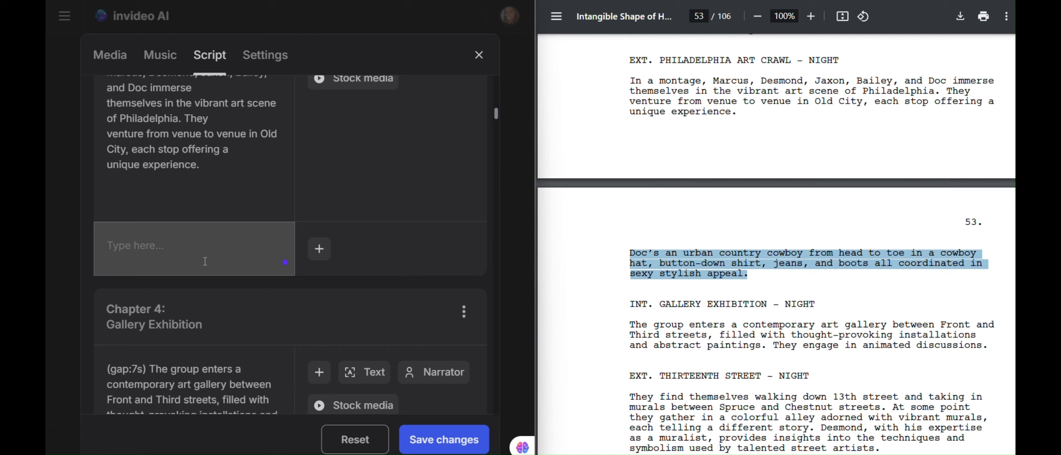
{"action": "key", "text": "ctrl+v"}
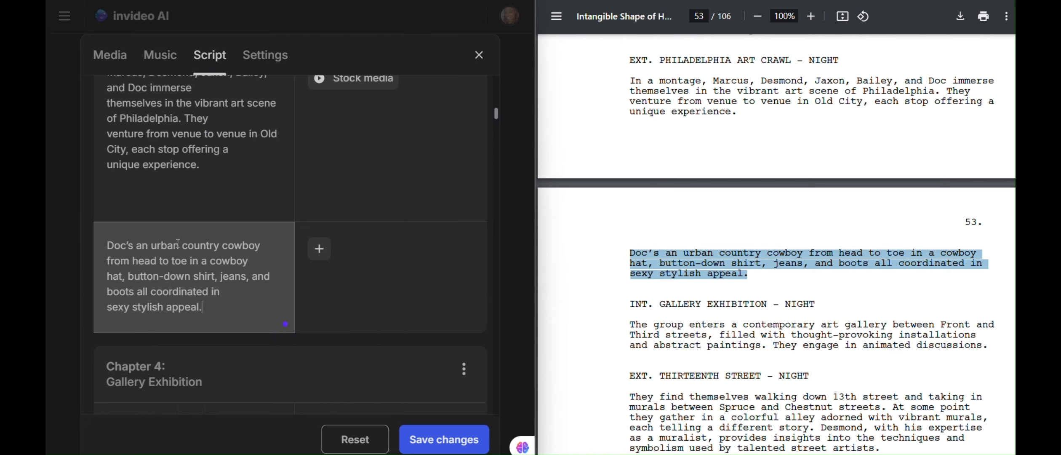
Add a speaker change to the new cowboy description block, with Narrator as speaker at speed 1.0
{"action": "left_click", "coordinate": [328, 252]}
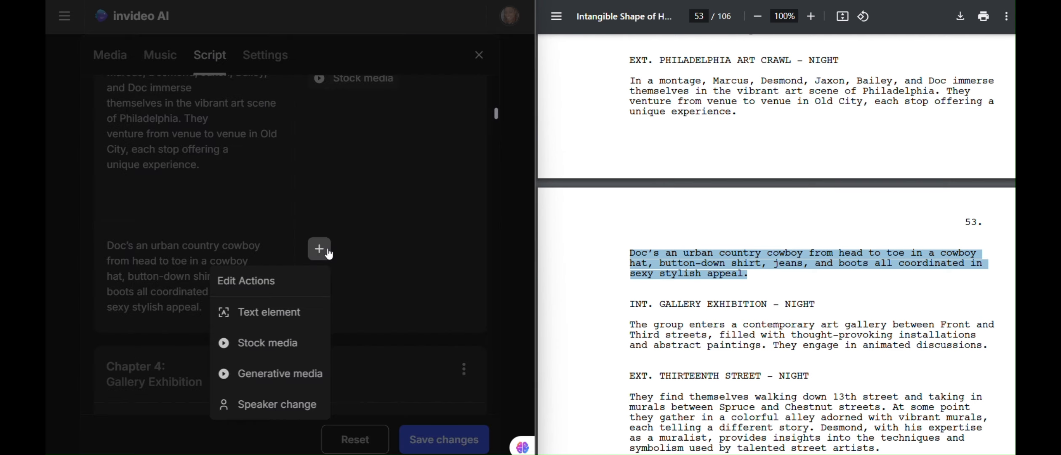
{"action": "left_click", "coordinate": [290, 405]}
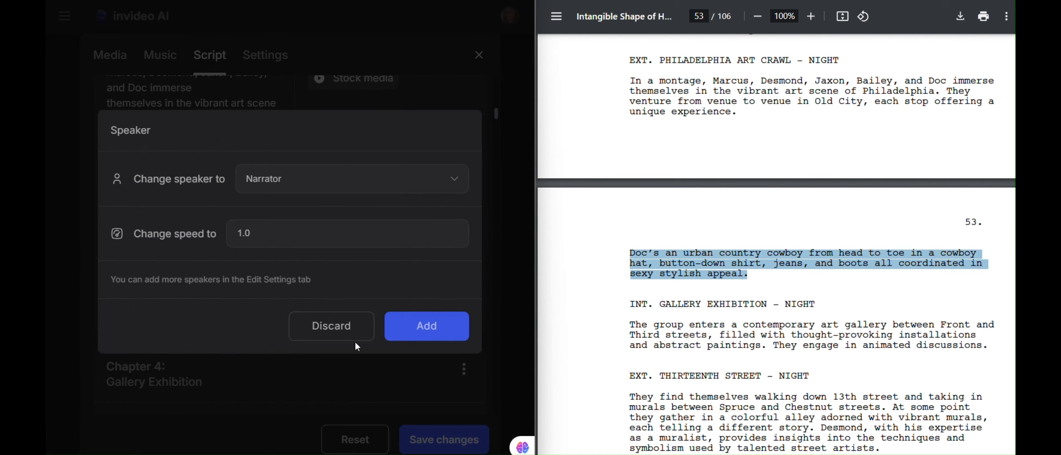
{"action": "left_click", "coordinate": [421, 335]}
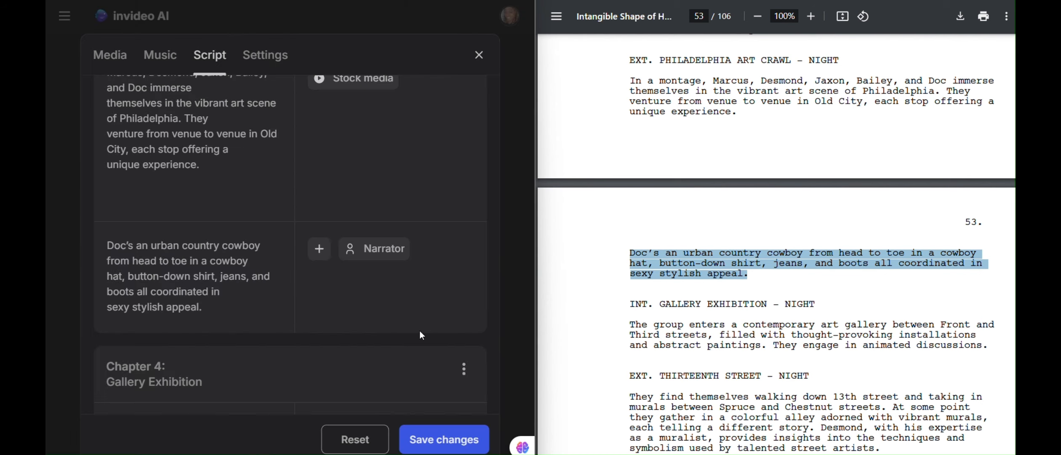
Compare the script blocks of Chapters 3, 4 and 5 with the matching scenes on page 53 of the screenplay
{"action": "scroll", "coordinate": [269, 261], "scroll_direction": "up", "scroll_amount": 3}
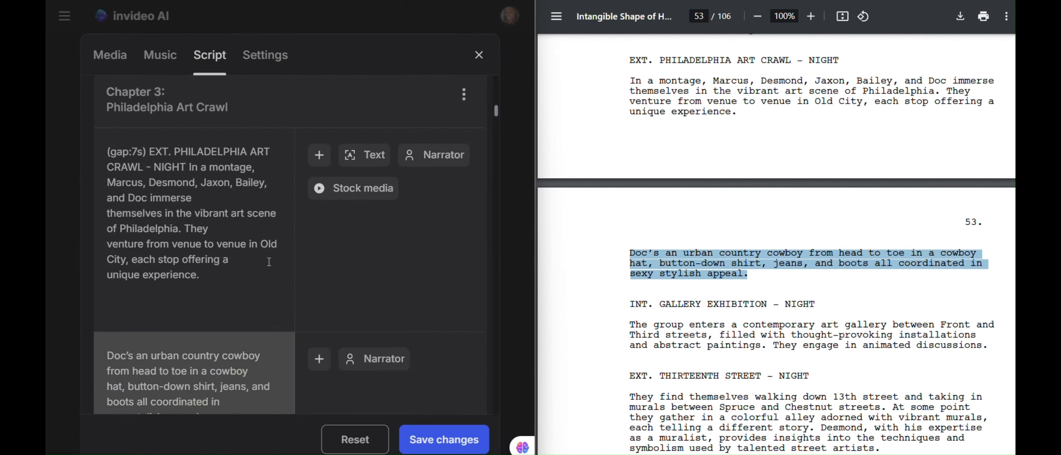
{"action": "scroll", "coordinate": [270, 261], "scroll_direction": "down", "scroll_amount": 6}
{"action": "scroll", "coordinate": [269, 261], "scroll_direction": "down", "scroll_amount": 1}
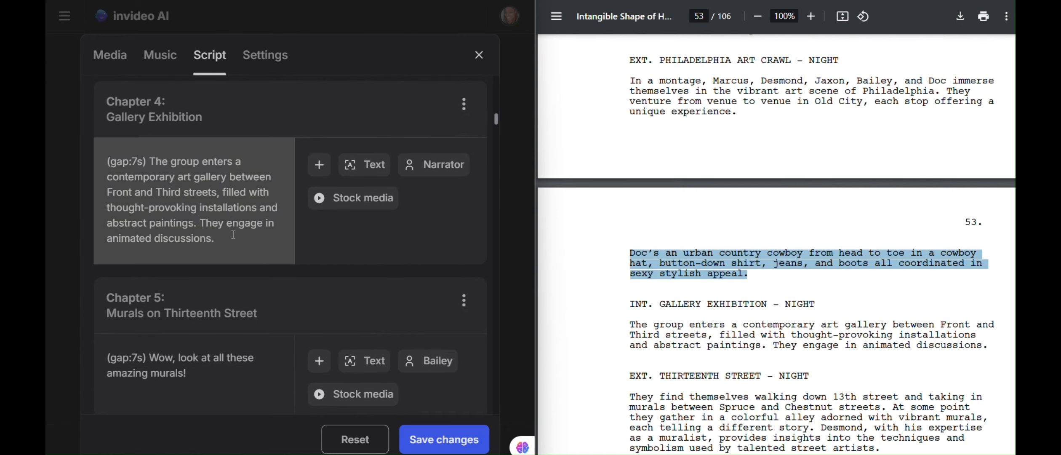
{"action": "left_click", "coordinate": [632, 280]}
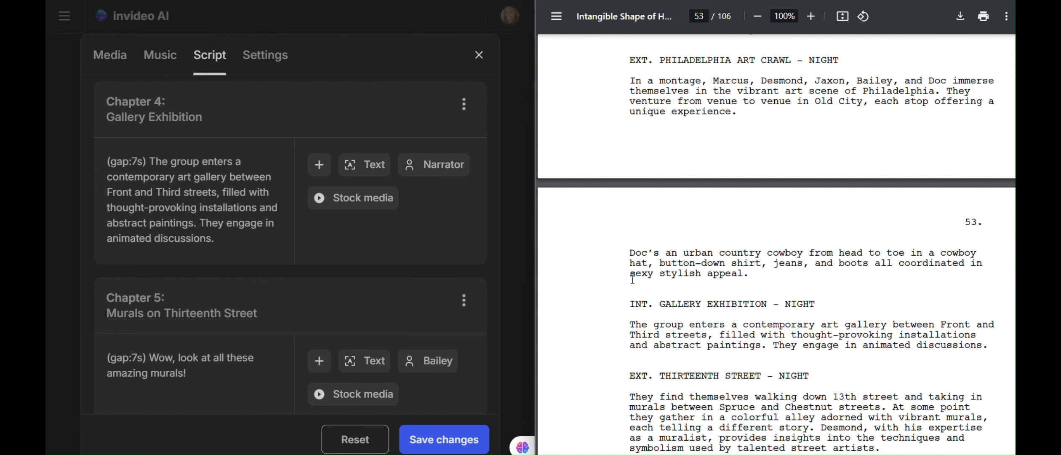
{"action": "scroll", "coordinate": [632, 280], "scroll_direction": "down", "scroll_amount": 4}
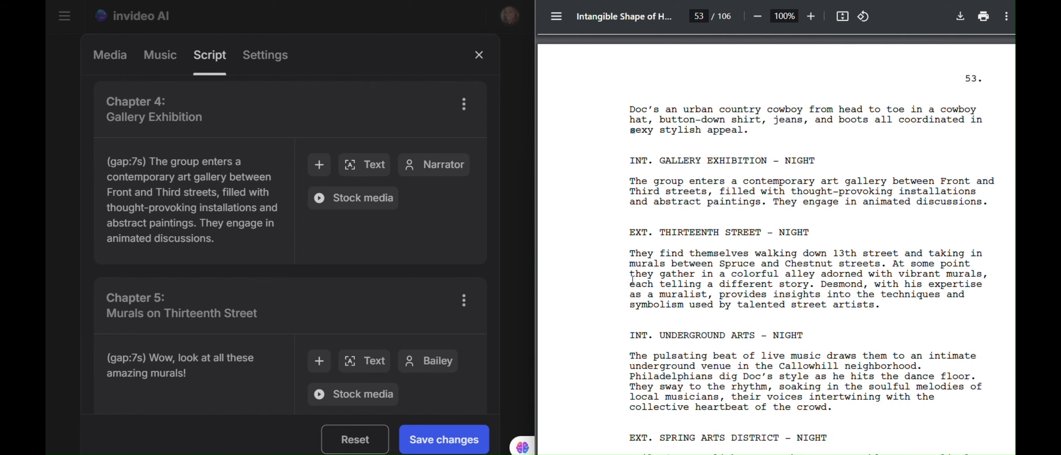
{"action": "scroll", "coordinate": [633, 280], "scroll_direction": "down", "scroll_amount": 2}
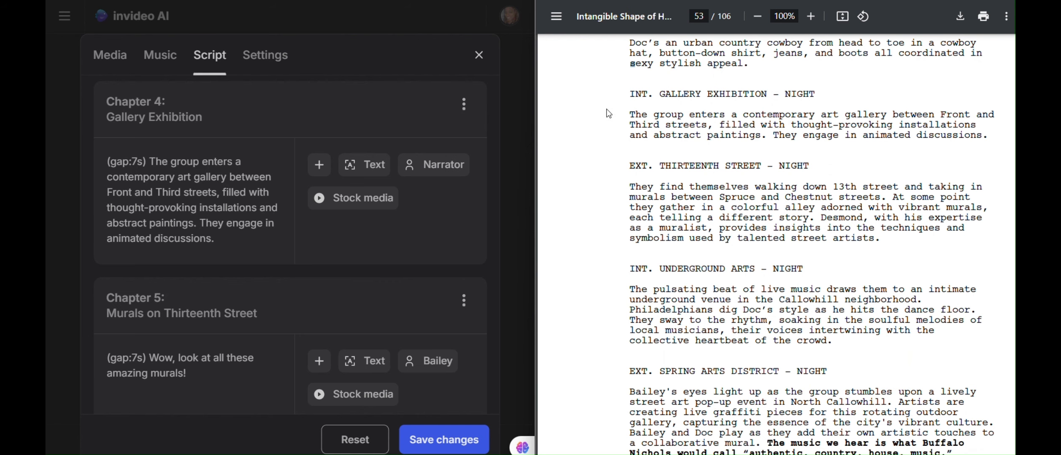
{"action": "scroll", "coordinate": [607, 109], "scroll_direction": "up", "scroll_amount": 1}
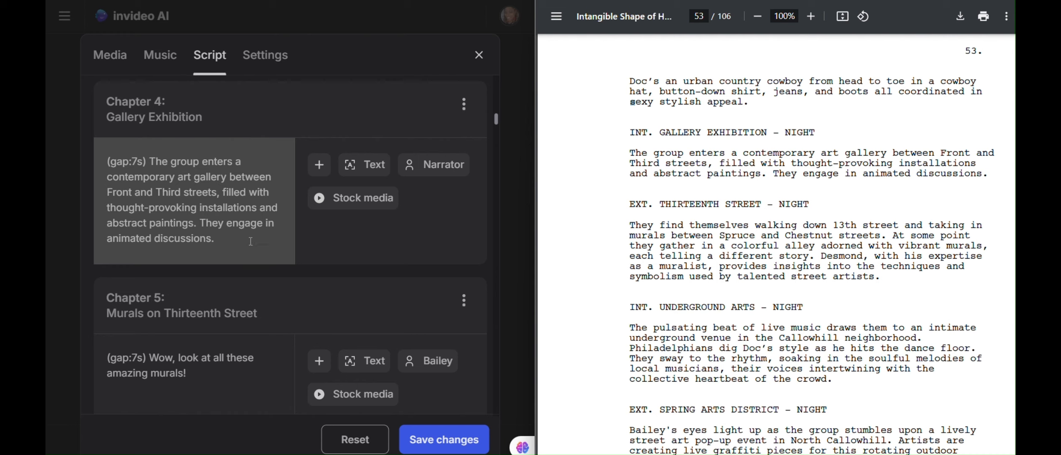
{"action": "scroll", "coordinate": [251, 242], "scroll_direction": "down", "scroll_amount": 1}
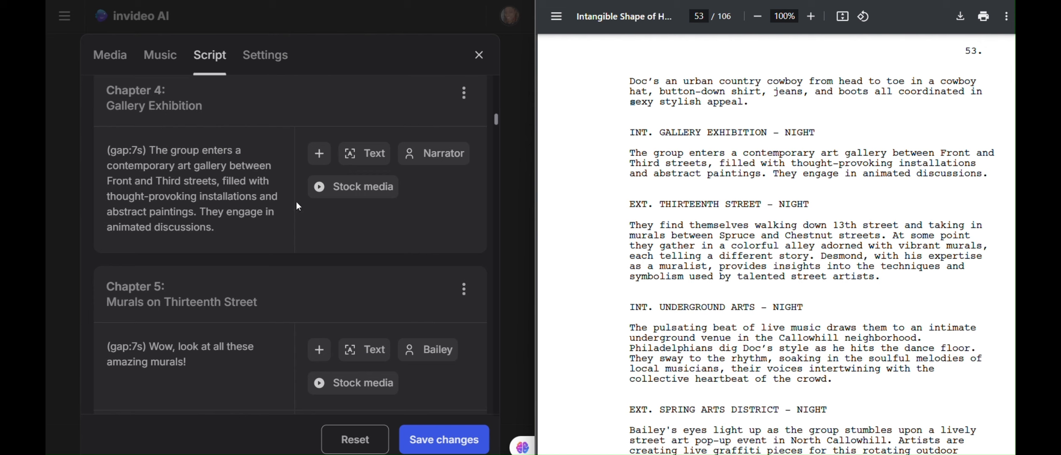
{"action": "scroll", "coordinate": [655, 166], "scroll_direction": "up", "scroll_amount": 2}
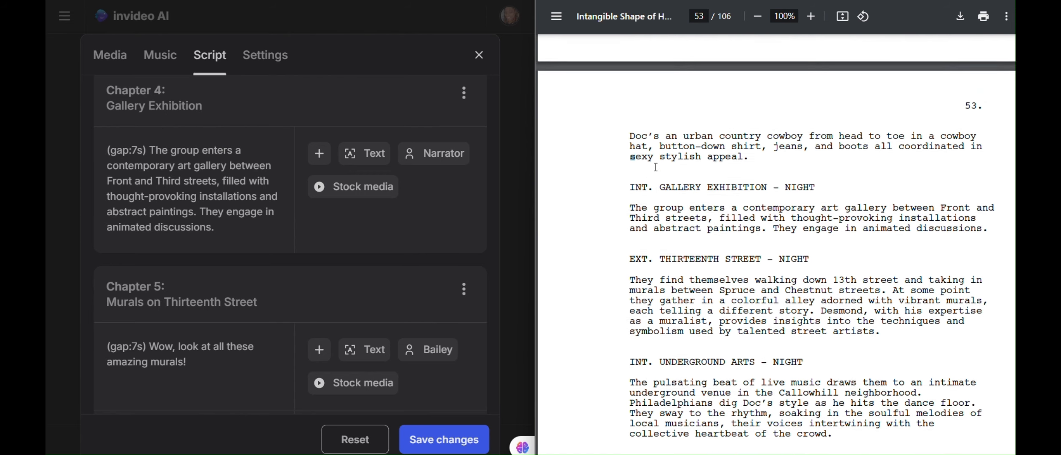
{"action": "scroll", "coordinate": [656, 167], "scroll_direction": "up", "scroll_amount": 3}
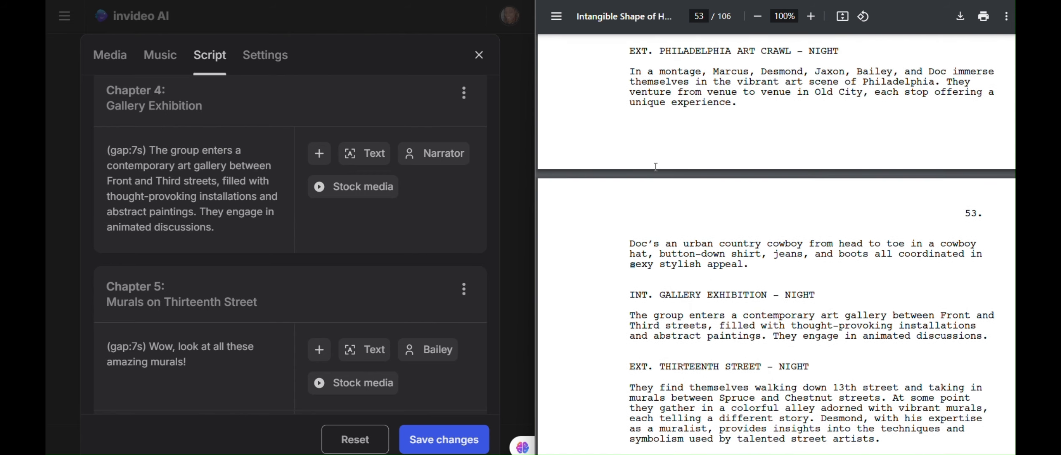
{"action": "scroll", "coordinate": [463, 236], "scroll_direction": "up", "scroll_amount": 2}
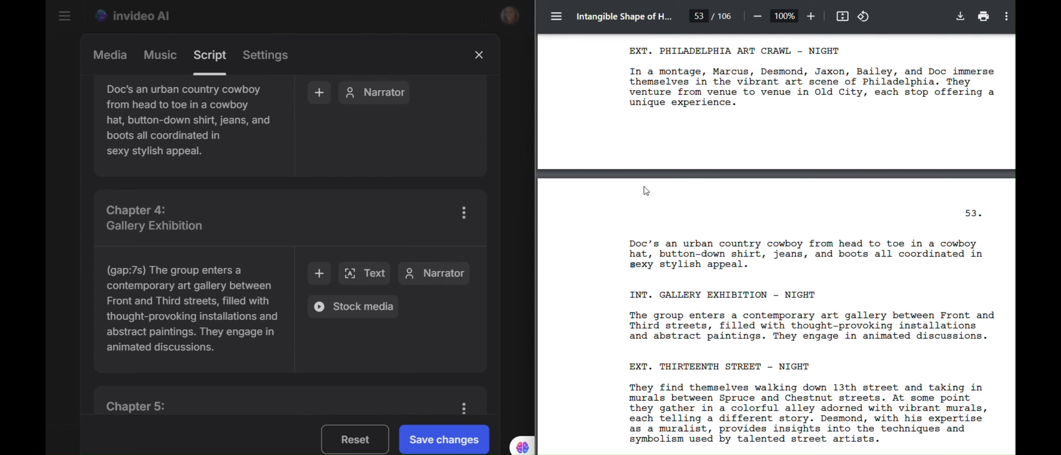
{"action": "scroll", "coordinate": [235, 221], "scroll_direction": "up", "scroll_amount": 2}
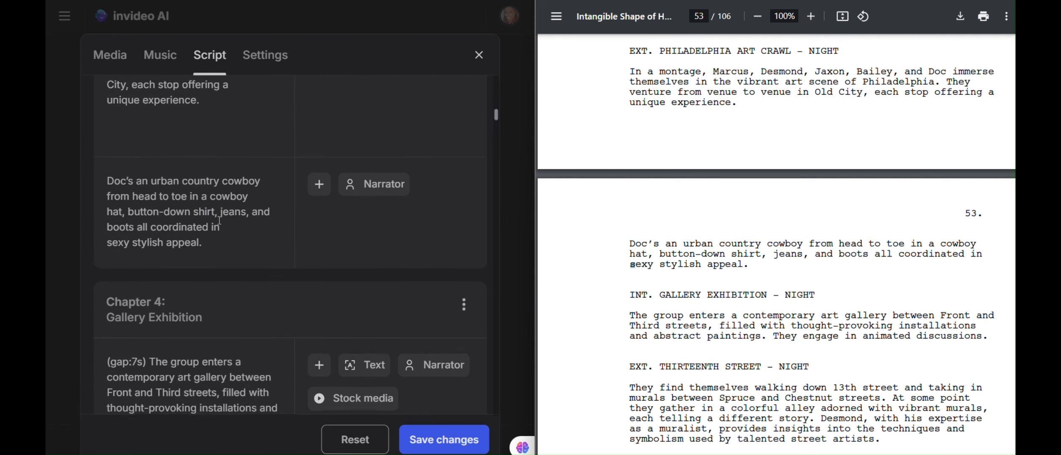
{"action": "scroll", "coordinate": [249, 228], "scroll_direction": "down", "scroll_amount": 3}
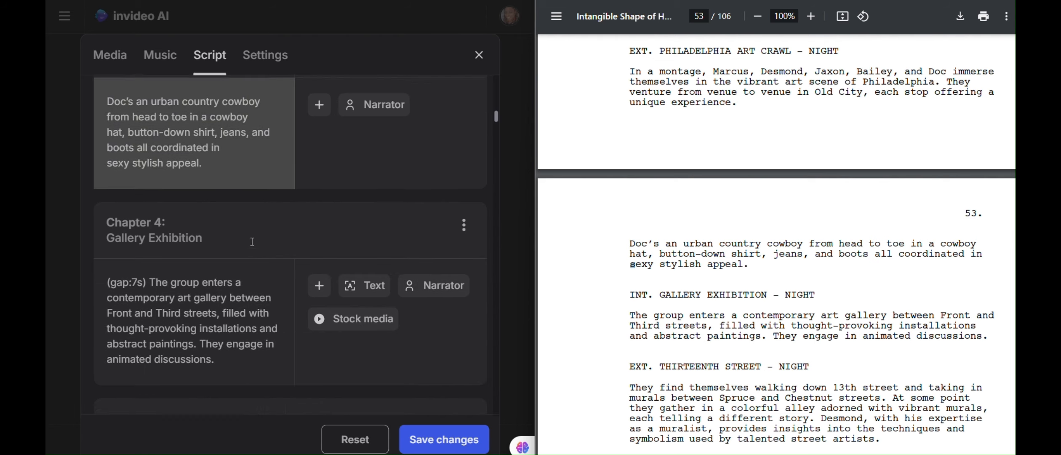
{"action": "scroll", "coordinate": [252, 242], "scroll_direction": "down", "scroll_amount": 1}
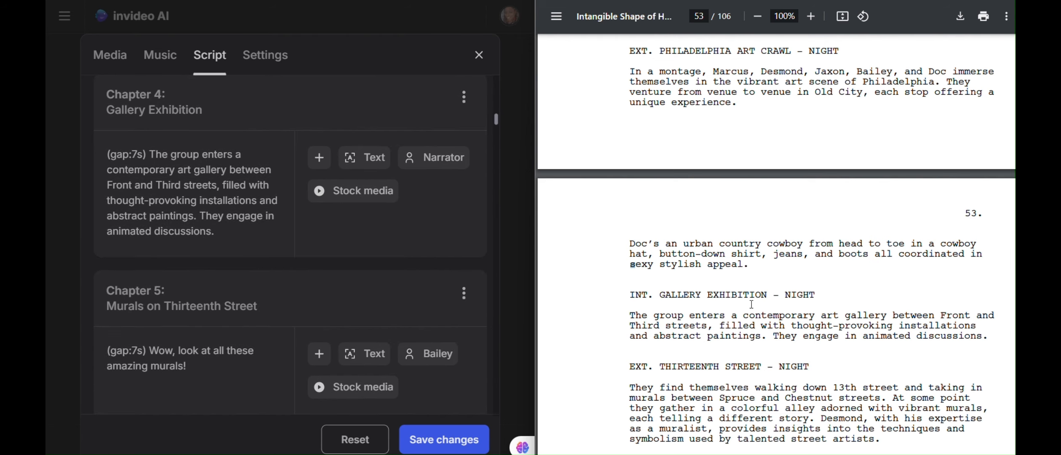
{"action": "scroll", "coordinate": [751, 304], "scroll_direction": "down", "scroll_amount": 4}
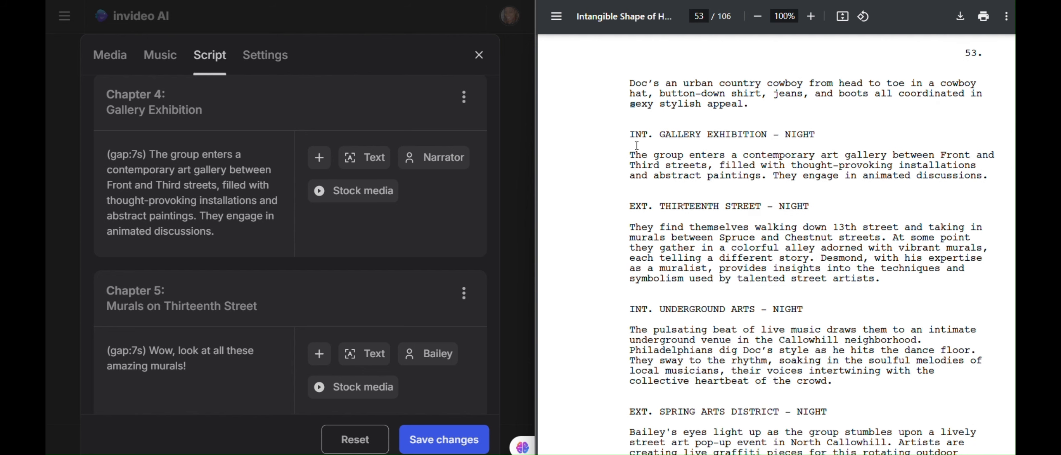
Replace Chapter 4's narration after the 7-second gap with the "INT. GALLERY EXHIBITION - NIGHT" heading and paragraph from screenplay page 53
{"action": "left_click_drag", "start_coordinate": [630, 135], "coordinate": [992, 178]}
{"action": "key", "text": "ctrl+c"}
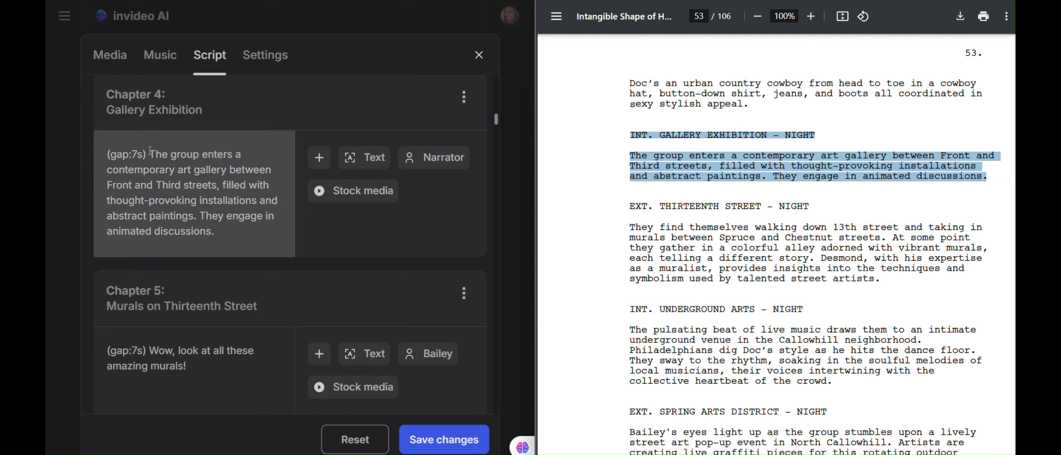
{"action": "left_click_drag", "start_coordinate": [152, 148], "coordinate": [219, 234]}
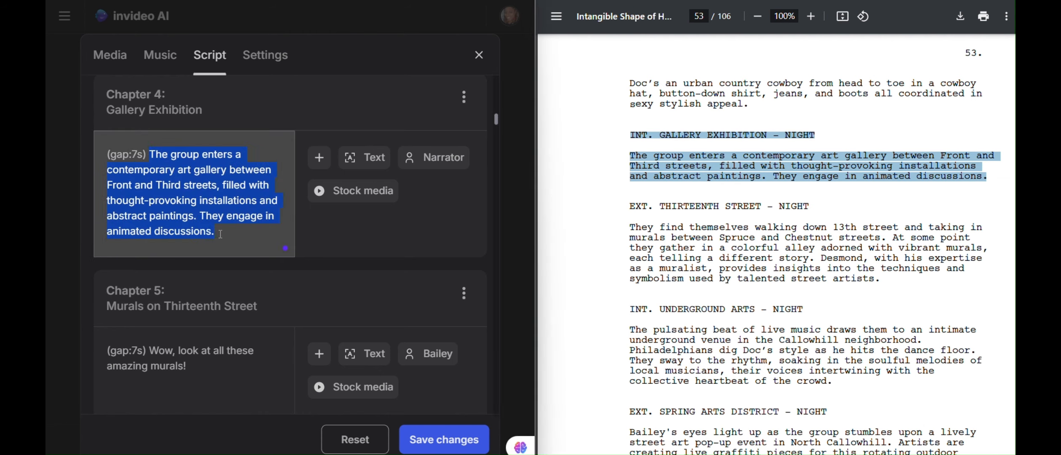
{"action": "key", "text": "ctrl+v"}
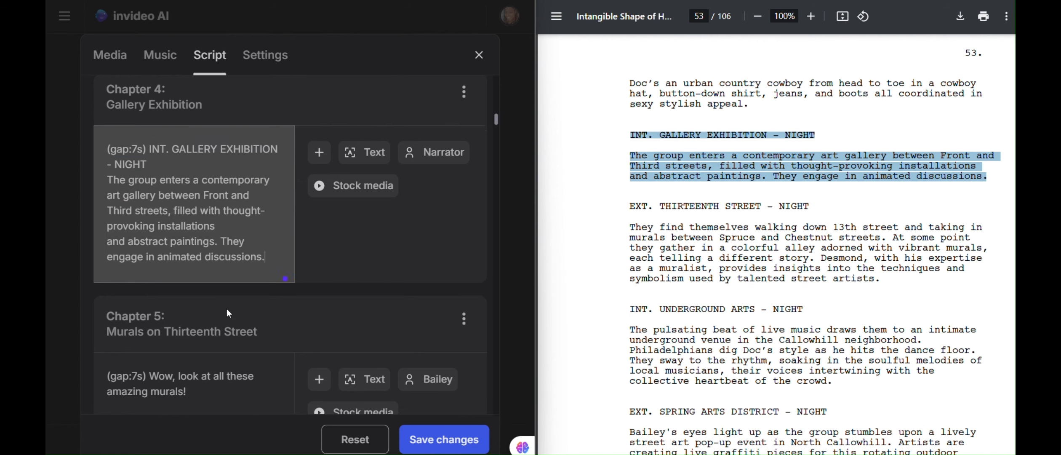
Replace "Wow, look at all these amazing murals!" in Chapter 5 with the screenplay's "EXT. THIRTEENTH STREET - NIGHT" heading and paragraph, keeping the 7-second gap
{"action": "scroll", "coordinate": [226, 309], "scroll_direction": "down", "scroll_amount": 5}
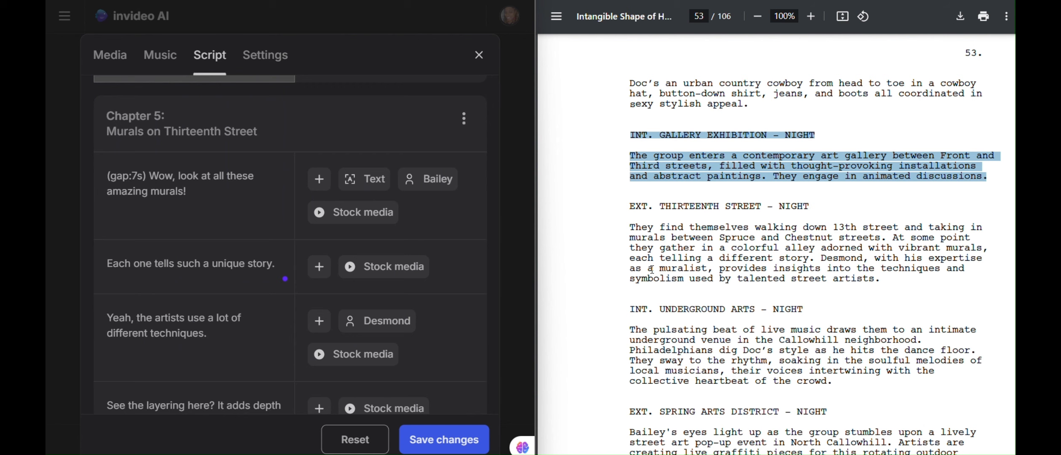
{"action": "scroll", "coordinate": [652, 269], "scroll_direction": "down", "scroll_amount": 2}
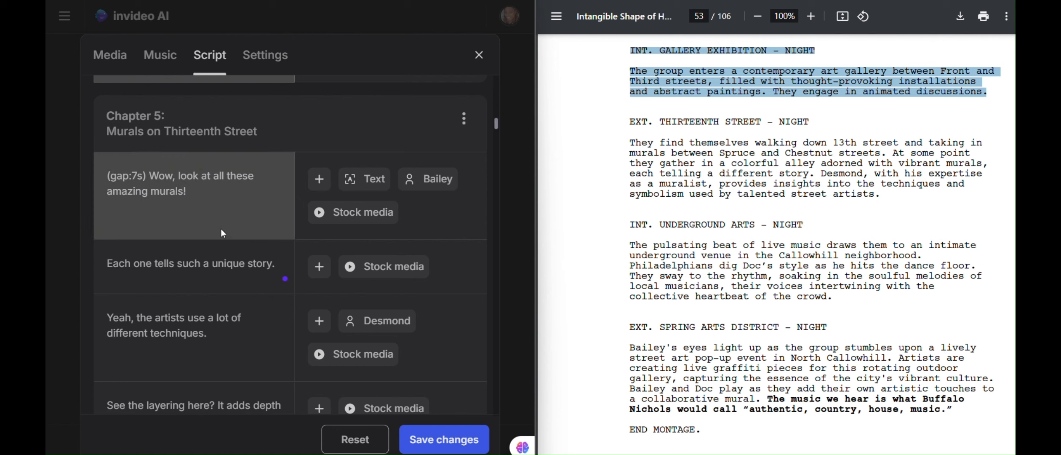
{"action": "scroll", "coordinate": [222, 230], "scroll_direction": "down", "scroll_amount": 1}
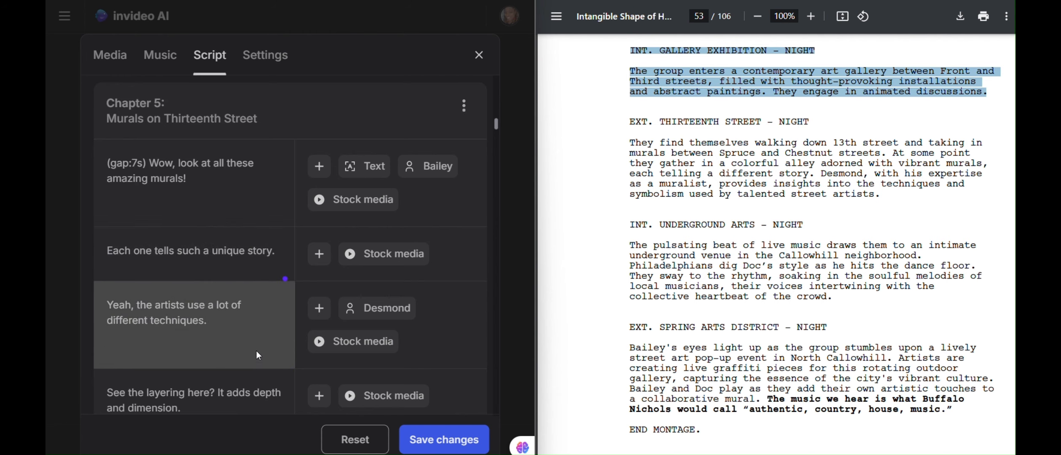
{"action": "left_click", "coordinate": [627, 123]}
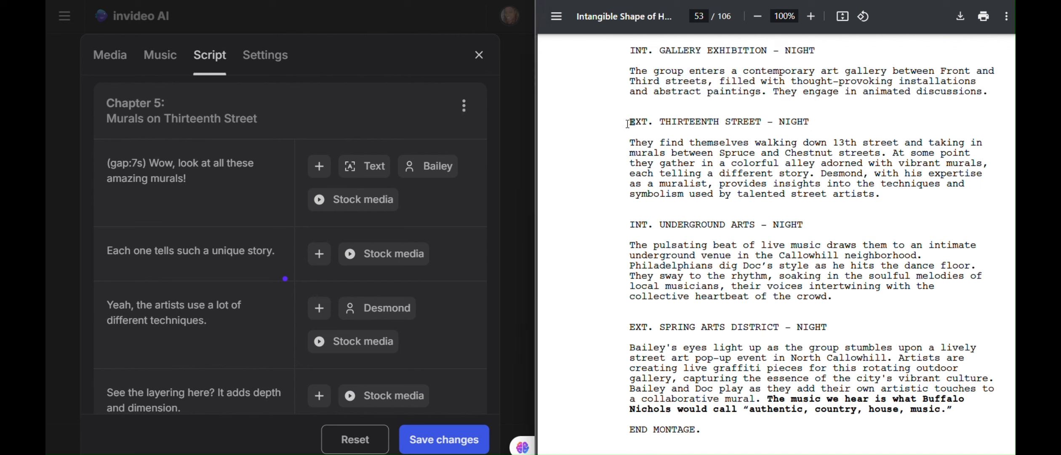
{"action": "left_click_drag", "start_coordinate": [627, 123], "coordinate": [885, 194]}
{"action": "key", "text": "ctrl+c"}
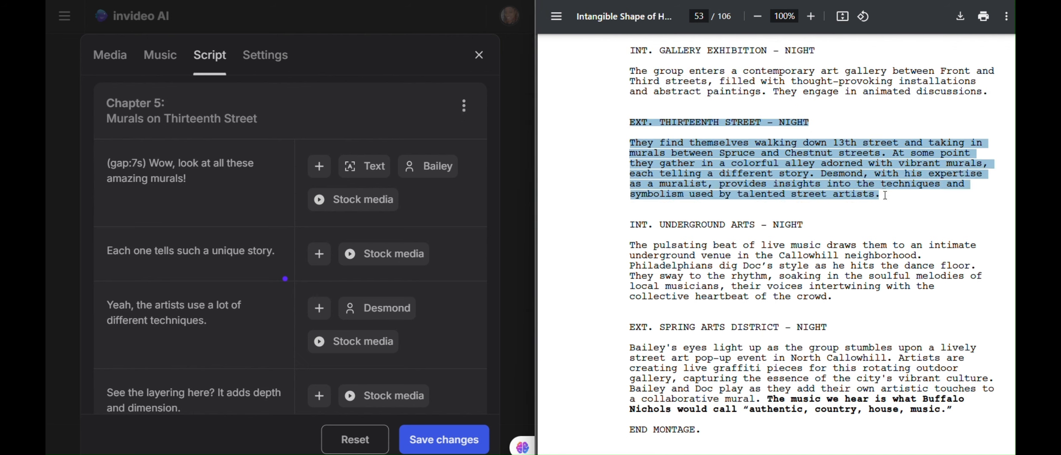
{"action": "left_click_drag", "start_coordinate": [149, 163], "coordinate": [199, 185]}
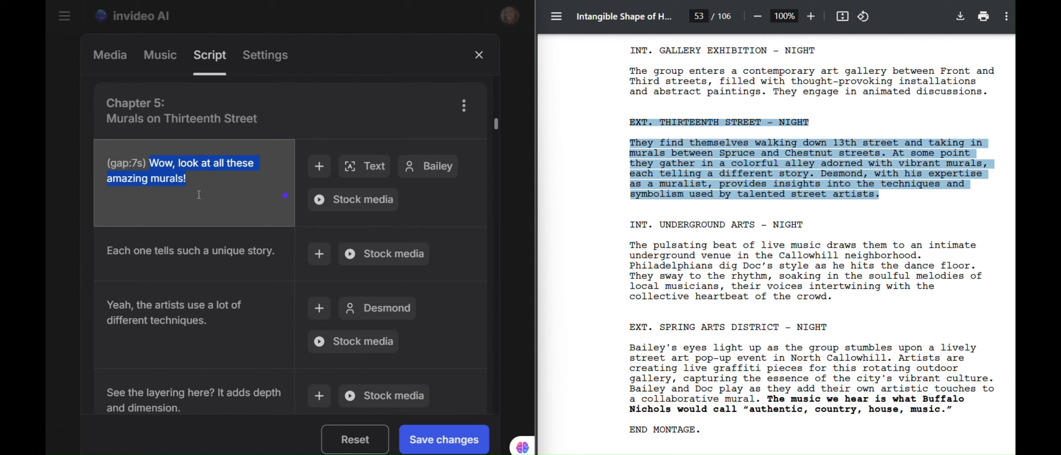
{"action": "key", "text": "ctrl+v"}
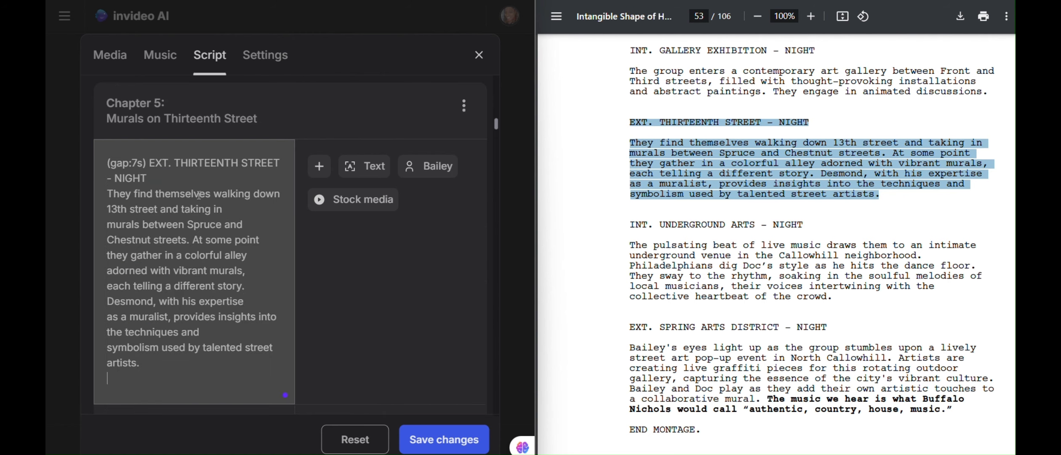
Change the speaker of Chapter 5's Thirteenth Street block to Narrator
{"action": "left_click", "coordinate": [425, 168]}
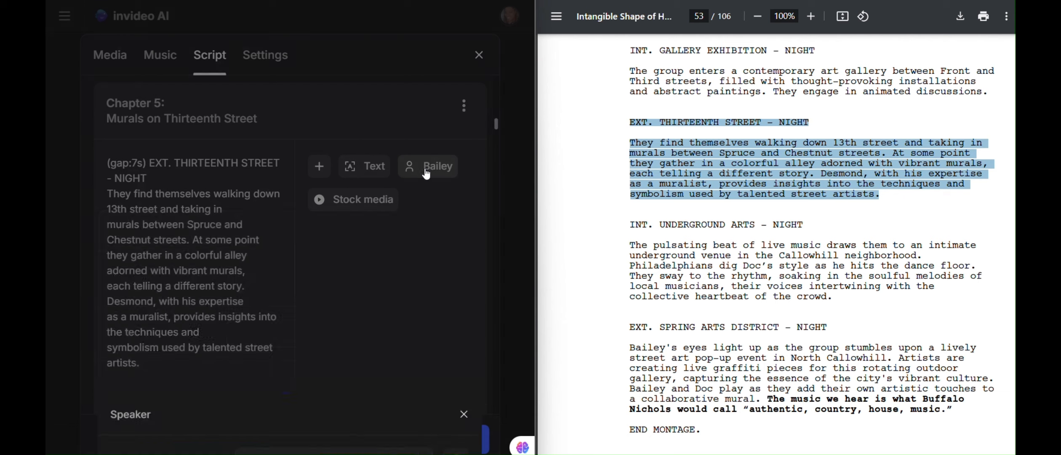
{"action": "left_click", "coordinate": [429, 285]}
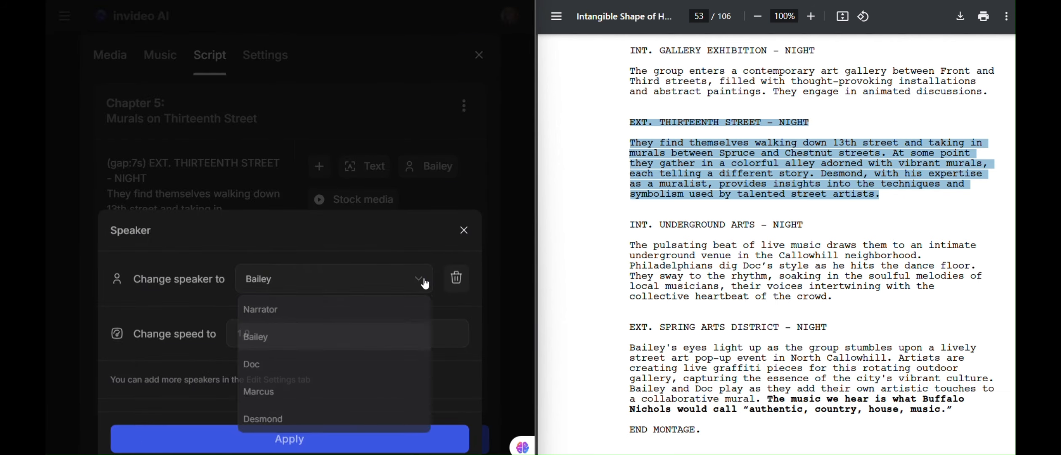
{"action": "left_click", "coordinate": [376, 311]}
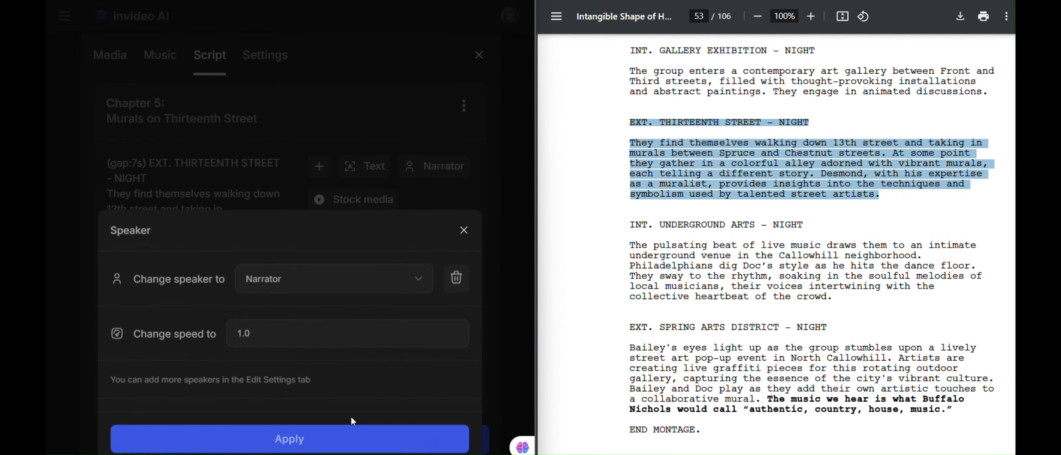
{"action": "left_click", "coordinate": [349, 442]}
Replace Chapter 5's "Each one tells such a unique story." block with the screenplay's "INT. UNDERGROUND ARTS - NIGHT" heading and paragraph
{"action": "scroll", "coordinate": [262, 325], "scroll_direction": "down", "scroll_amount": 5}
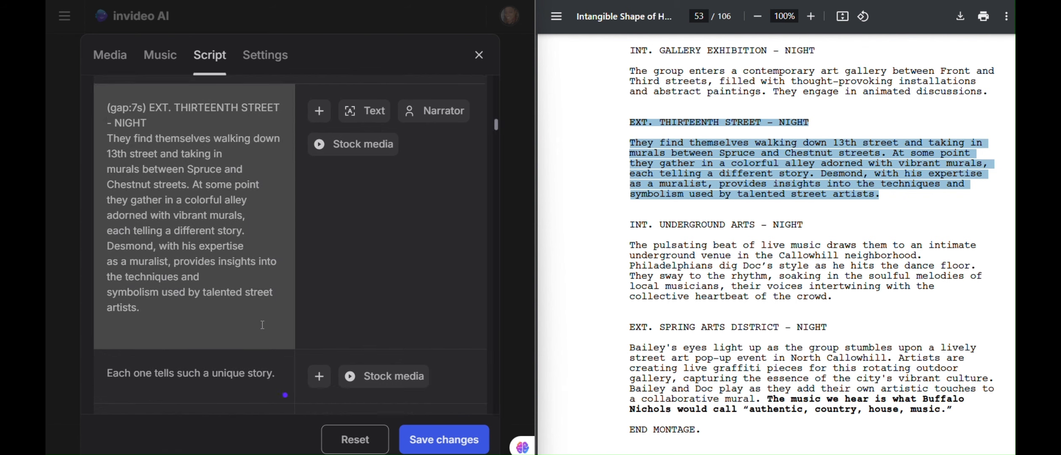
{"action": "scroll", "coordinate": [262, 325], "scroll_direction": "down", "scroll_amount": 3}
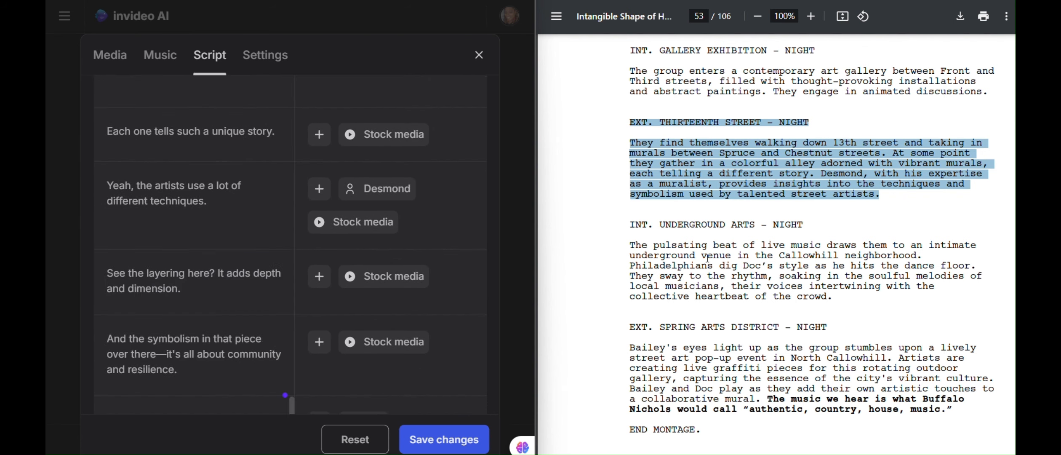
{"action": "scroll", "coordinate": [708, 256], "scroll_direction": "down", "scroll_amount": 1}
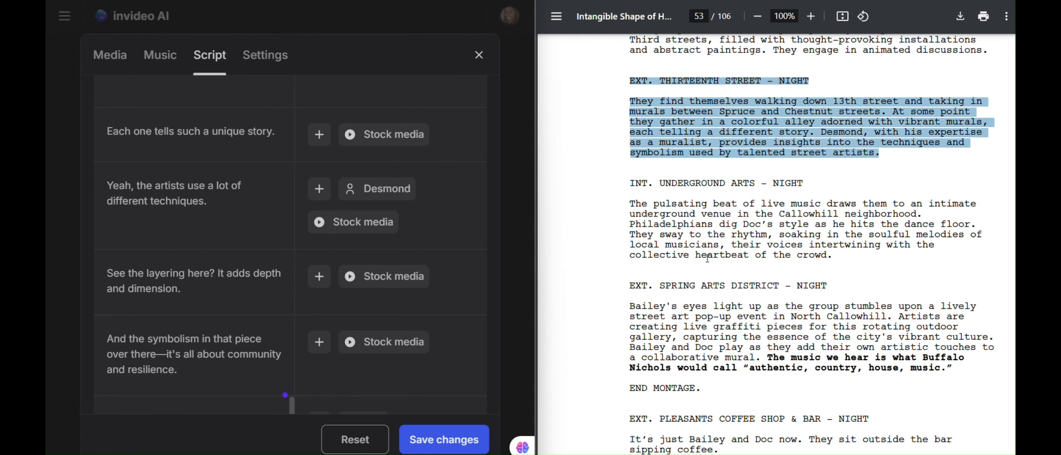
{"action": "left_click", "coordinate": [631, 183]}
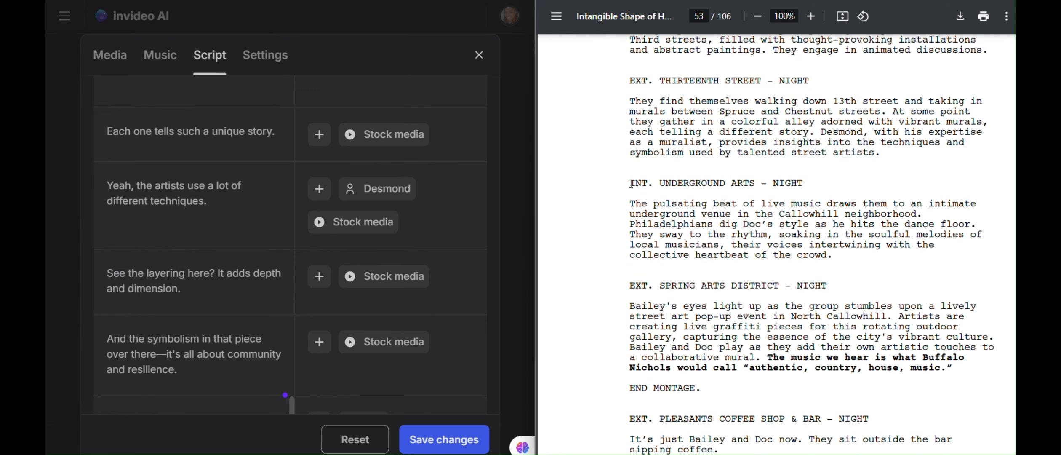
{"action": "left_click_drag", "start_coordinate": [631, 183], "coordinate": [835, 258]}
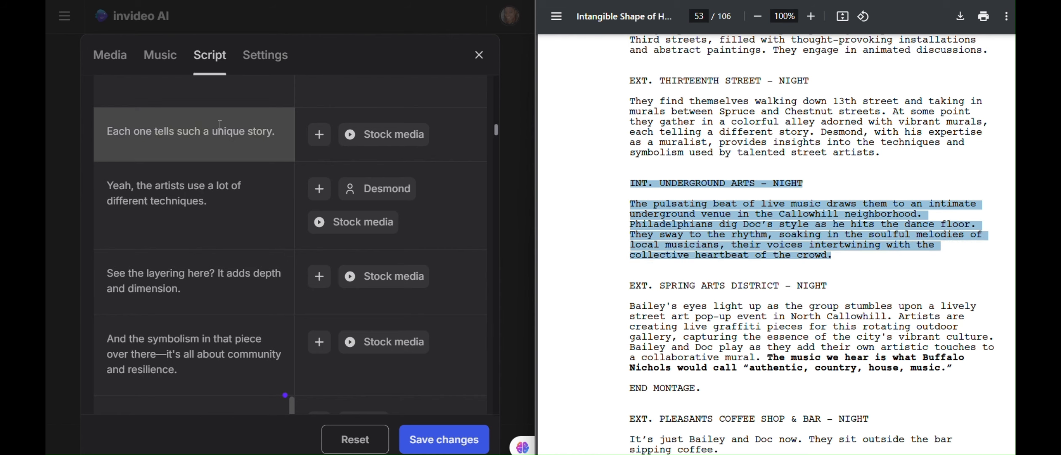
{"action": "scroll", "coordinate": [159, 128], "scroll_direction": "up", "scroll_amount": 5}
{"action": "scroll", "coordinate": [114, 177], "scroll_direction": "down", "scroll_amount": 4}
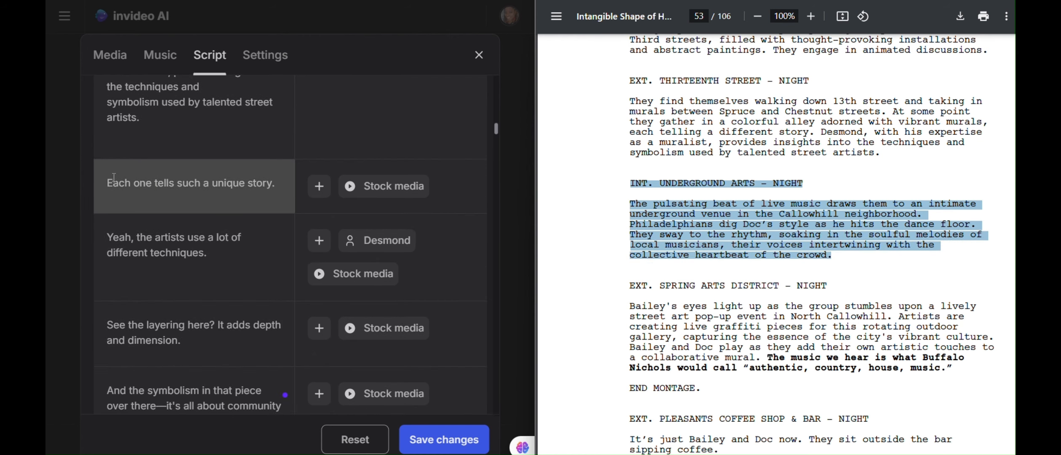
{"action": "left_click_drag", "start_coordinate": [107, 183], "coordinate": [273, 189]}
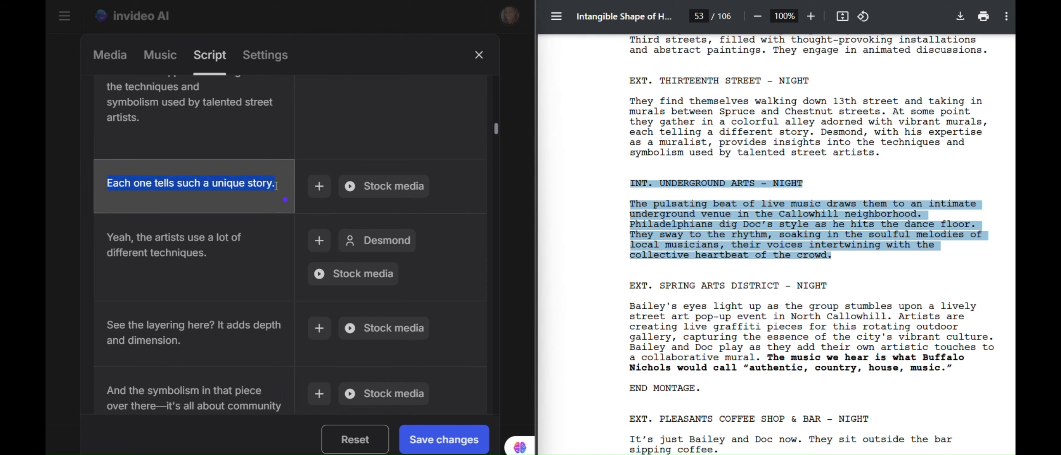
{"action": "type", "text": "INT. UNDERGROUND ARTS - NIGHT The pulsating beat of live music draws them to an intimate underground venue in the Callowhill neighborhood. Philadelphians dig Doc’s style as he hits the dance floor. They sway to the rhythm, soaking in the soulful melodies of local musicians, their voices intertwining with the collective heartbeat of the crowd."}
Replace Chapter 5's "Yeah, the artists use a lot of different techniques." block with the screenplay's "EXT. SPRING ARTS DISTRICT - NIGHT" heading and paragraph
{"action": "scroll", "coordinate": [235, 278], "scroll_direction": "down", "scroll_amount": 5}
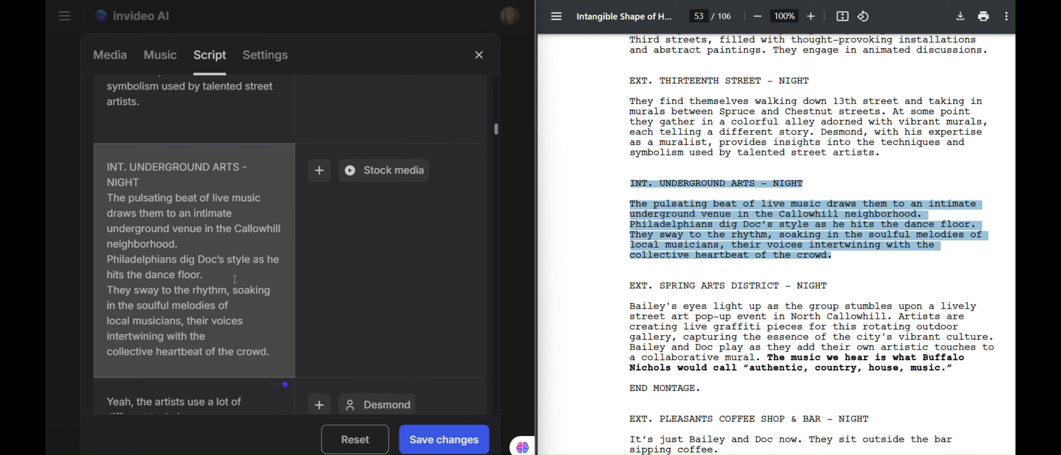
{"action": "scroll", "coordinate": [233, 278], "scroll_direction": "down", "scroll_amount": 1}
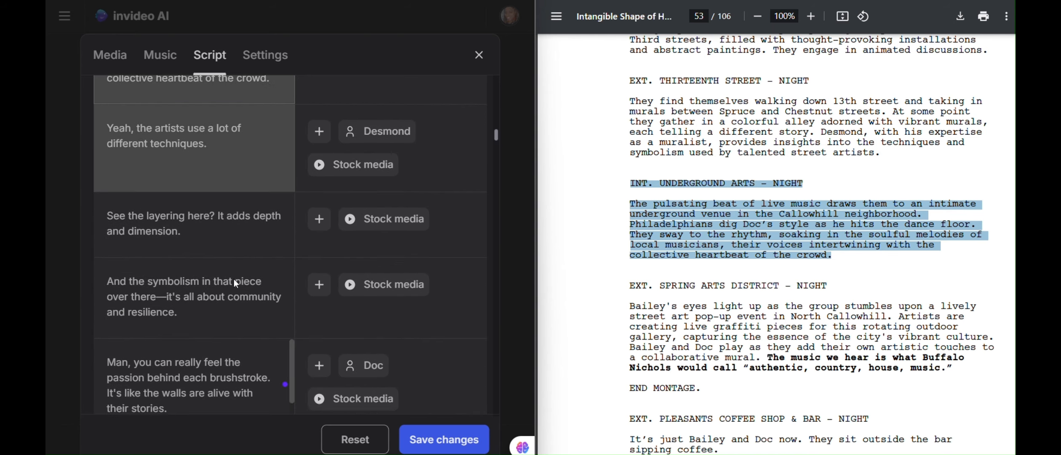
{"action": "scroll", "coordinate": [691, 286], "scroll_direction": "down", "scroll_amount": 2}
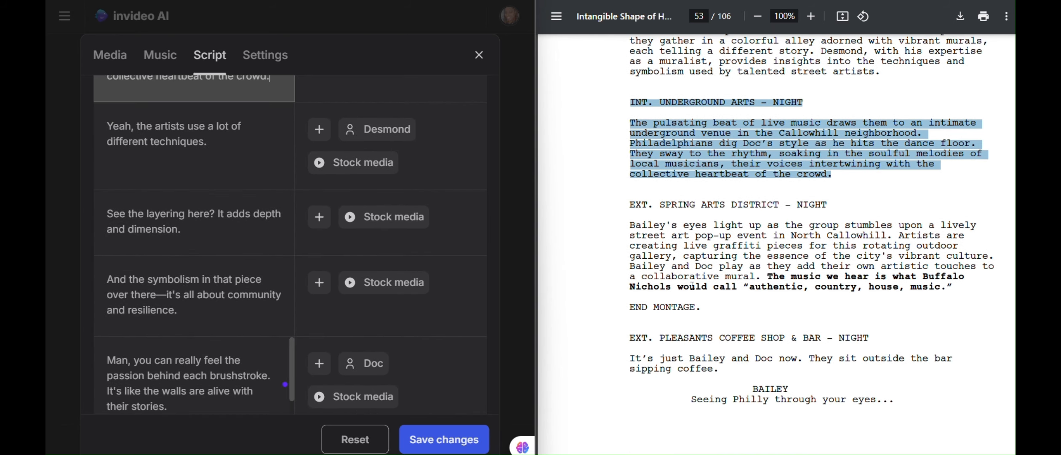
{"action": "scroll", "coordinate": [692, 286], "scroll_direction": "down", "scroll_amount": 2}
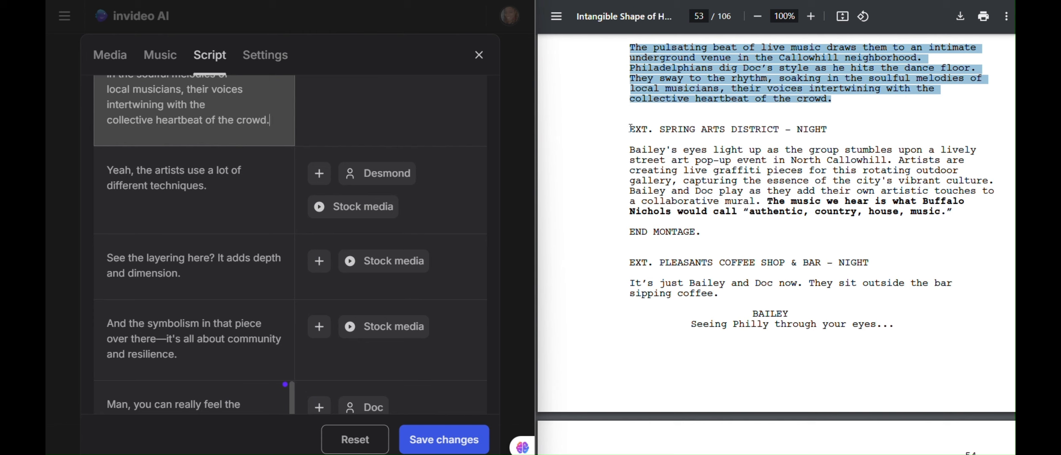
{"action": "left_click", "coordinate": [631, 128]}
{"action": "left_click_drag", "start_coordinate": [631, 128], "coordinate": [643, 130]}
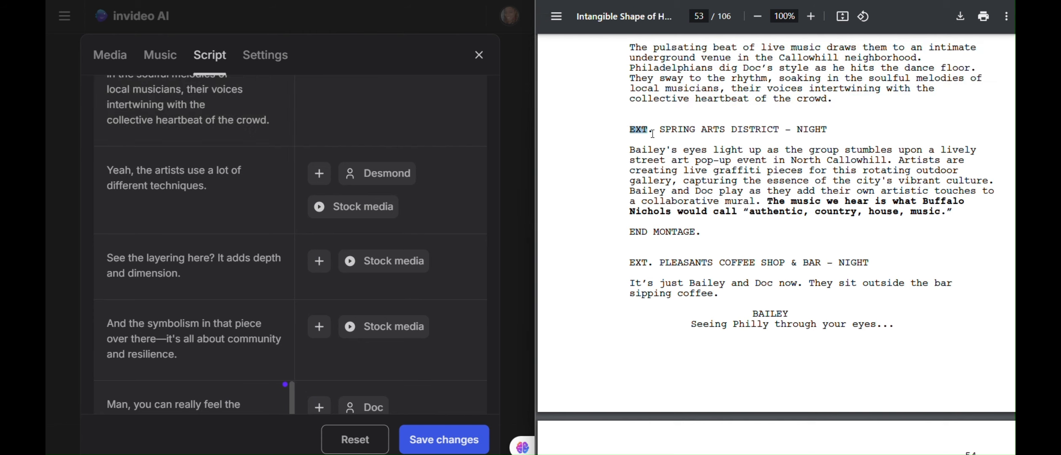
{"action": "left_click", "coordinate": [636, 130]}
{"action": "left_click_drag", "start_coordinate": [635, 130], "coordinate": [952, 214]}
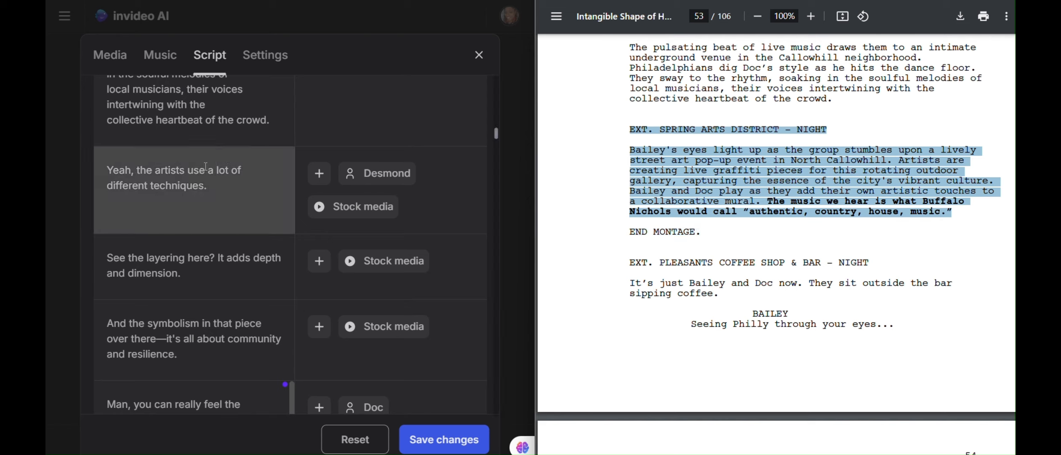
{"action": "left_click", "coordinate": [151, 180]}
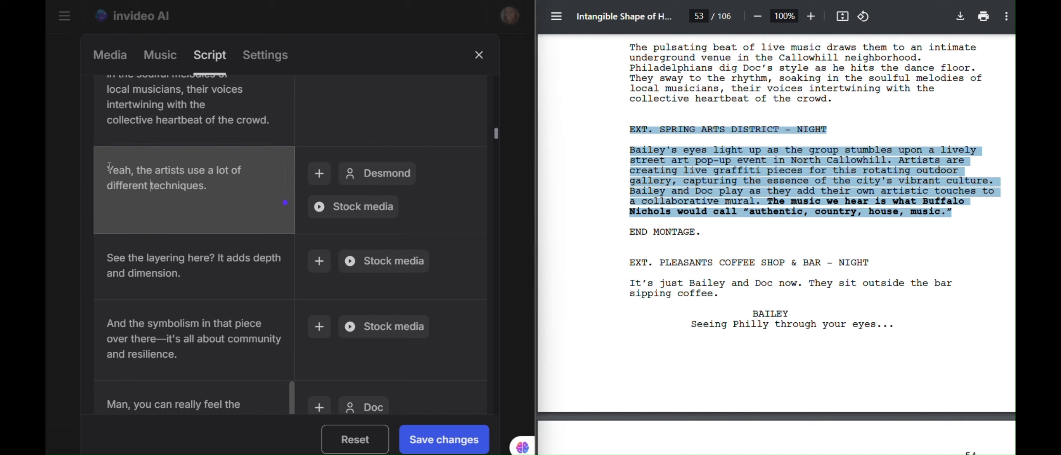
{"action": "key", "text": "ctrl+a"}
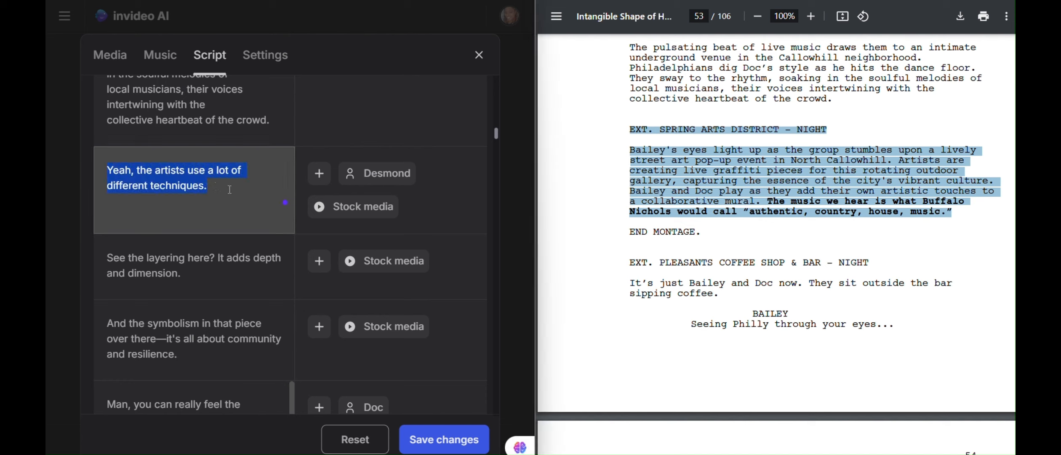
{"action": "type", "text": "EXT. SPRING ARTS DISTRICT - NIGHT Bailey's eyes light up as the group stumbles upon a lively street art pop-up event in North Callowhill. Artists are creating live graffiti pieces for this rotating outdoor gallery, capturing the essence of the city's vibrant culture. Bailey and Doc play as they add their own artistic touches to a collaborative mural. The music we hear is what Buffalo Nichols would call \"authentic, country, house, music.\""}
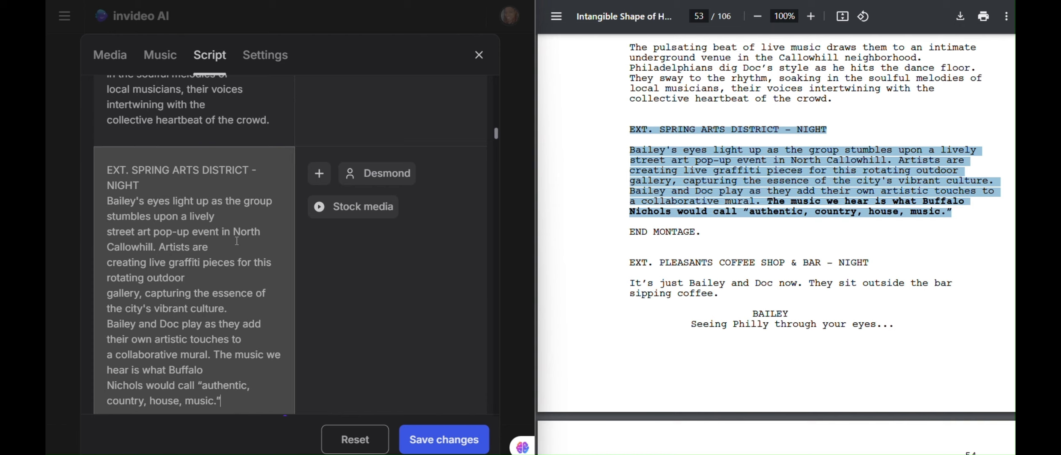
Add a speaker change to Chapter 5's Underground Arts block, with Narrator as speaker at speed 1.0
{"action": "scroll", "coordinate": [237, 240], "scroll_direction": "up", "scroll_amount": 6}
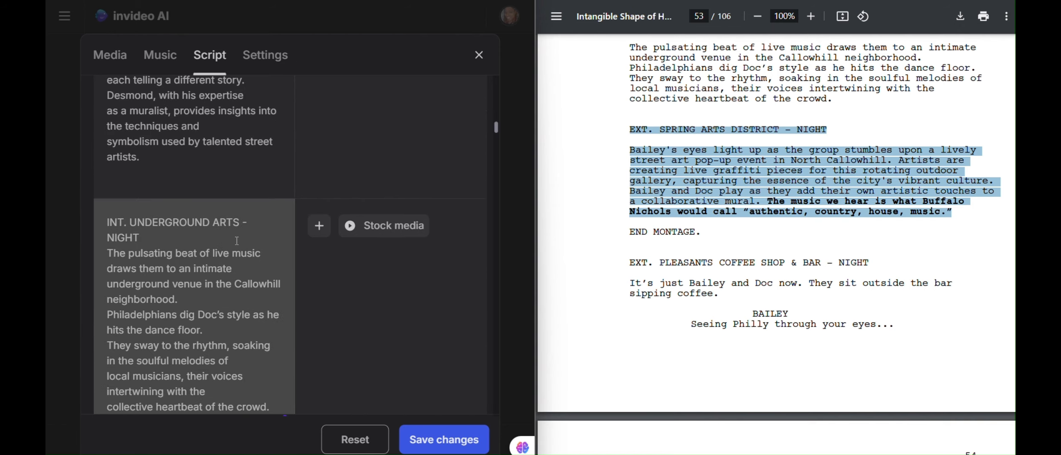
{"action": "scroll", "coordinate": [237, 240], "scroll_direction": "up", "scroll_amount": 3}
{"action": "scroll", "coordinate": [238, 241], "scroll_direction": "down", "scroll_amount": 3}
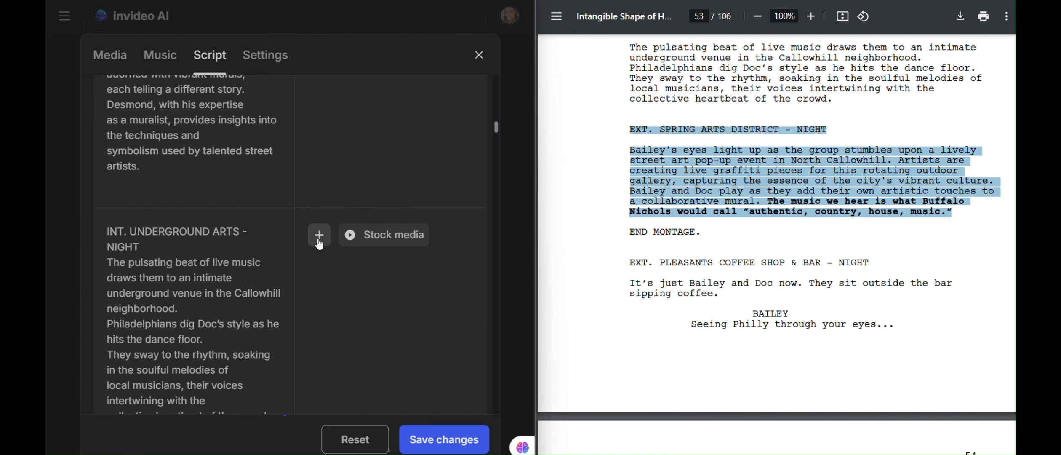
{"action": "left_click", "coordinate": [319, 235]}
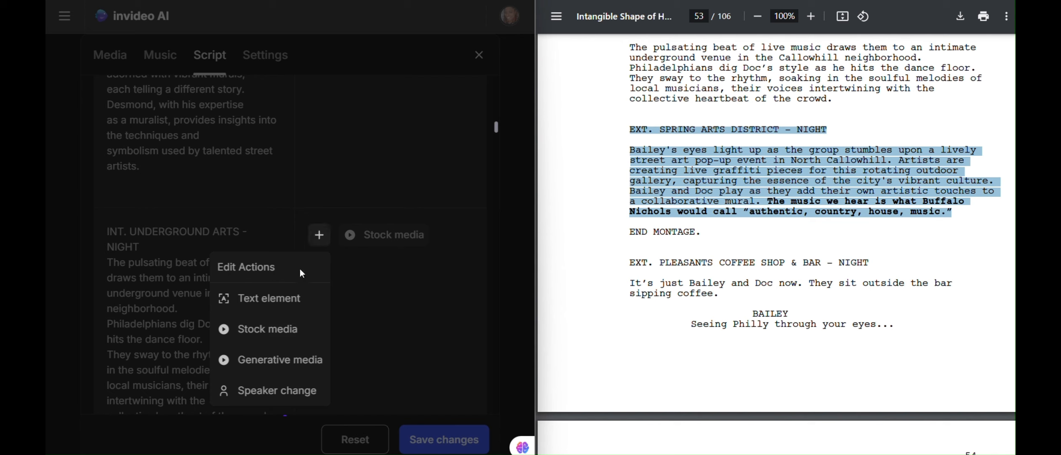
{"action": "left_click", "coordinate": [288, 399]}
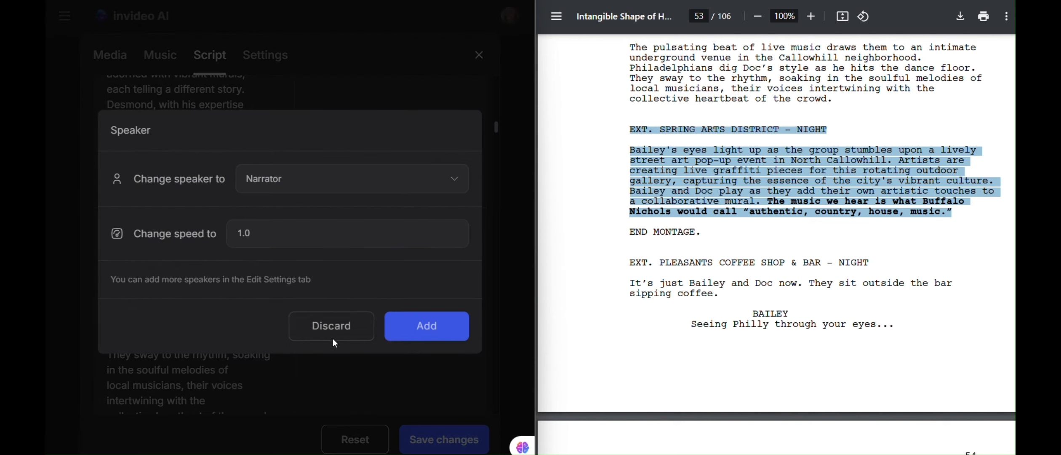
{"action": "left_click", "coordinate": [426, 339]}
{"action": "scroll", "coordinate": [274, 293], "scroll_direction": "down", "scroll_amount": 3}
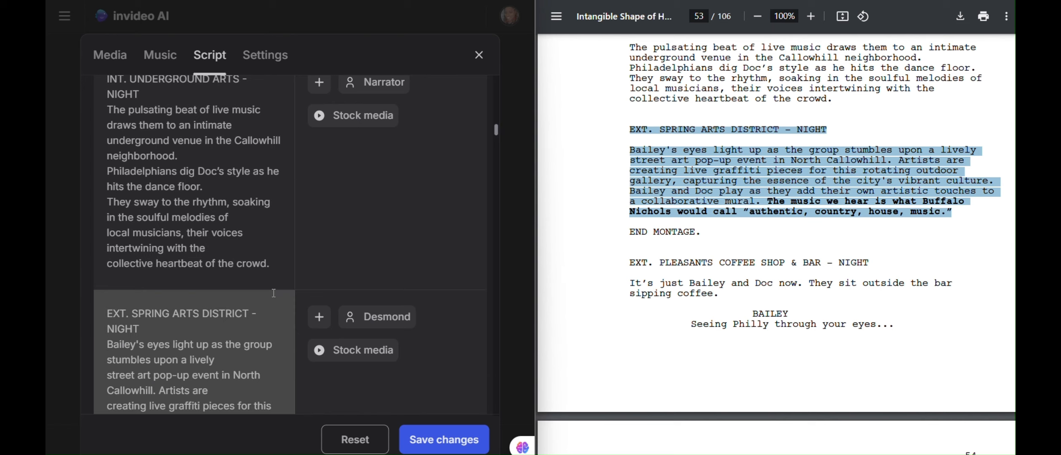
{"action": "scroll", "coordinate": [274, 292], "scroll_direction": "down", "scroll_amount": 3}
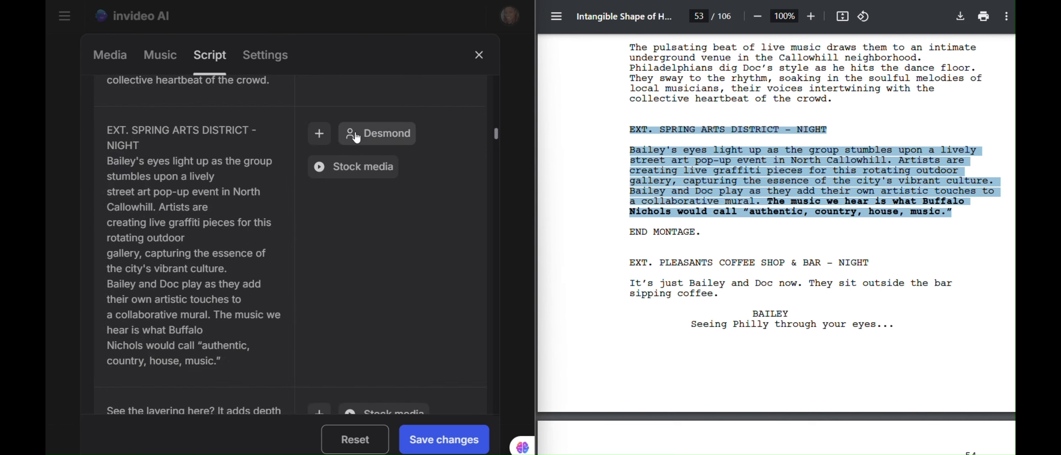
Change the speaker of Chapter 5's Spring Arts District block to Narrator
{"action": "left_click", "coordinate": [356, 137]}
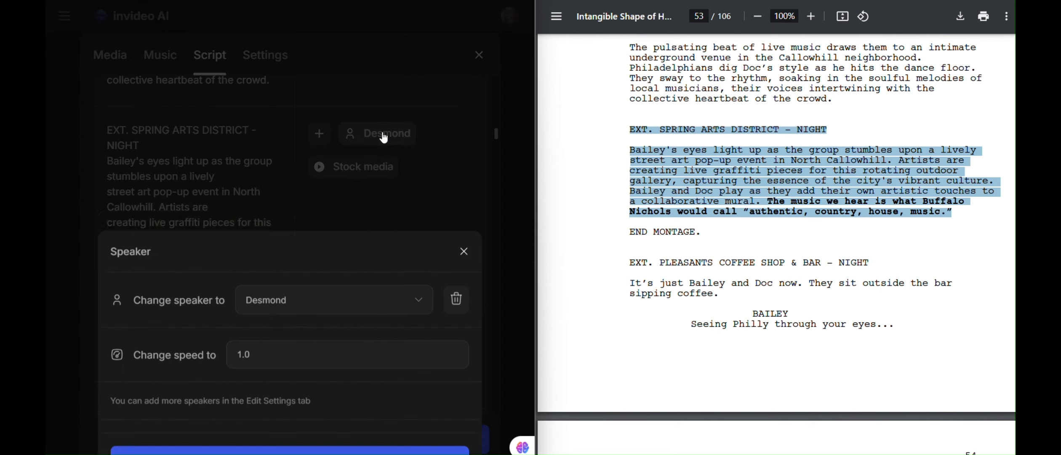
{"action": "left_click", "coordinate": [413, 285]}
{"action": "left_click", "coordinate": [333, 313]}
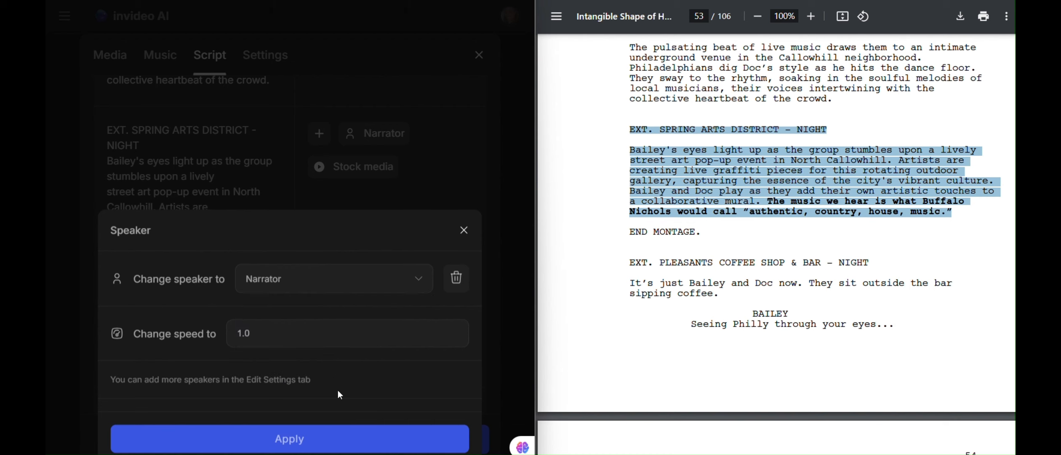
{"action": "left_click", "coordinate": [340, 438]}
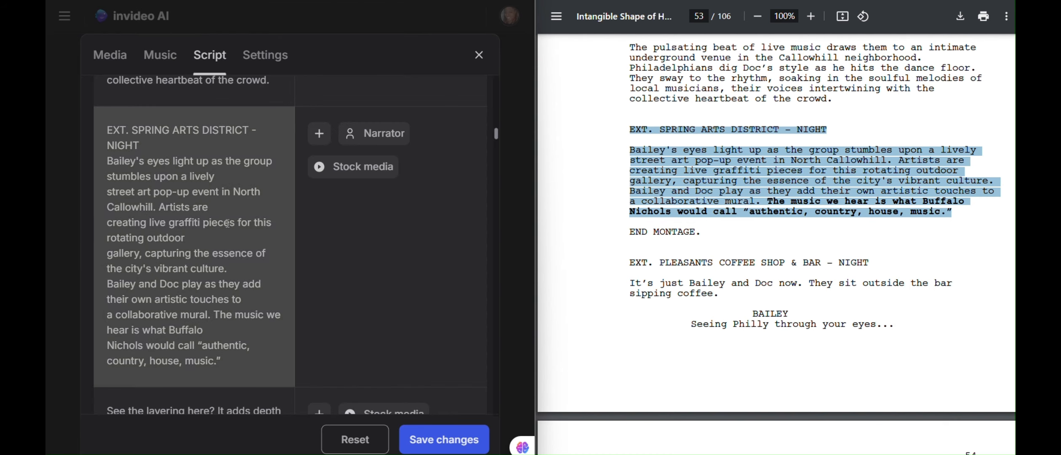
Replace Chapter 5's "See the layering here? It adds depth and dimension." block with the screenplay's "END MONTAGE." line
{"action": "scroll", "coordinate": [227, 223], "scroll_direction": "down", "scroll_amount": 5}
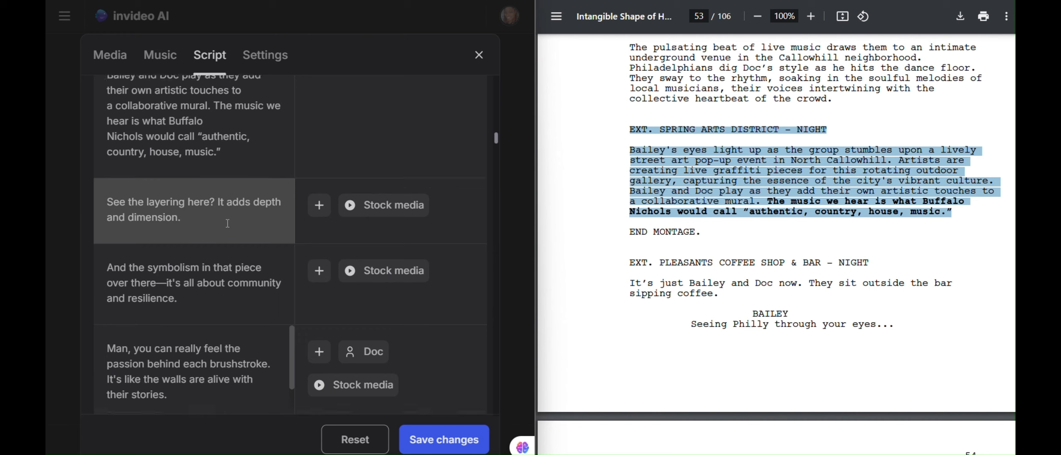
{"action": "scroll", "coordinate": [227, 223], "scroll_direction": "down", "scroll_amount": 2}
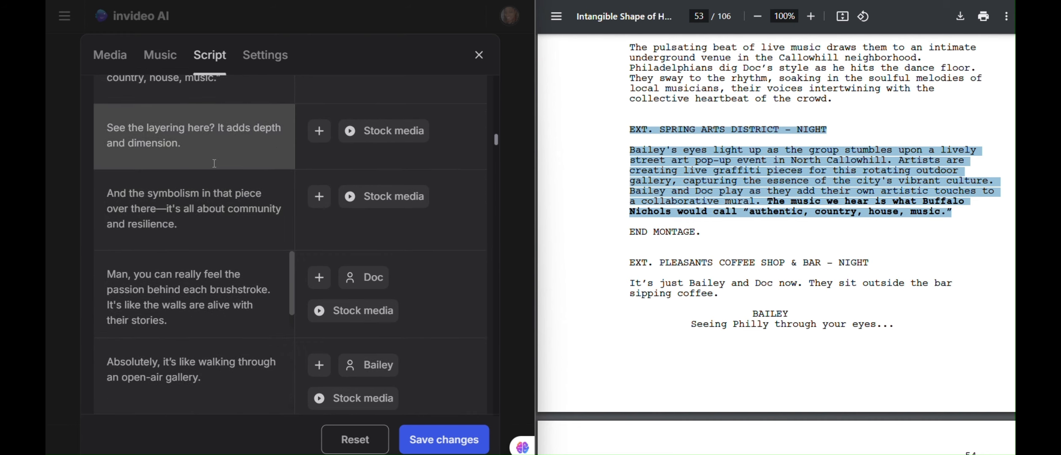
{"action": "scroll", "coordinate": [213, 163], "scroll_direction": "up", "scroll_amount": 1}
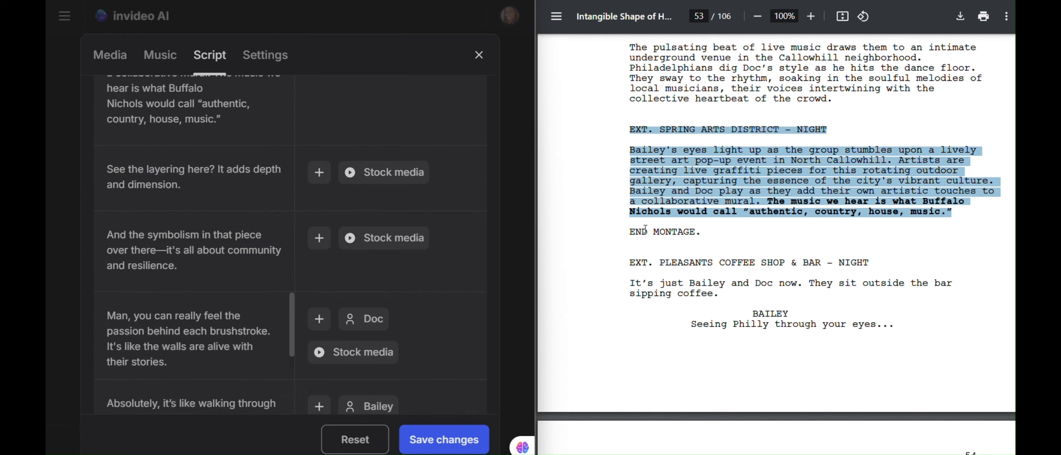
{"action": "left_click", "coordinate": [632, 231]}
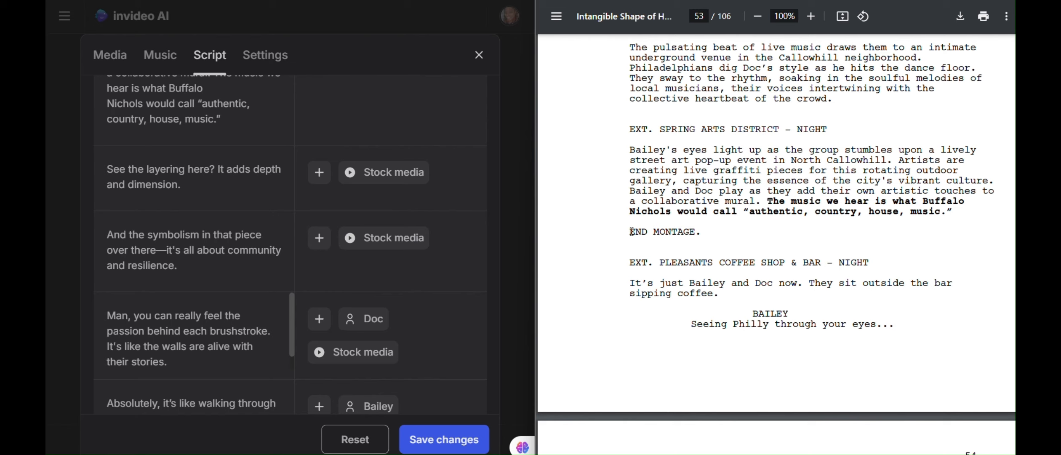
{"action": "left_click_drag", "start_coordinate": [632, 231], "coordinate": [707, 231]}
{"action": "key", "text": "ctrl+c"}
{"action": "left_click", "coordinate": [108, 170]}
{"action": "key", "text": "ctrl+a"}
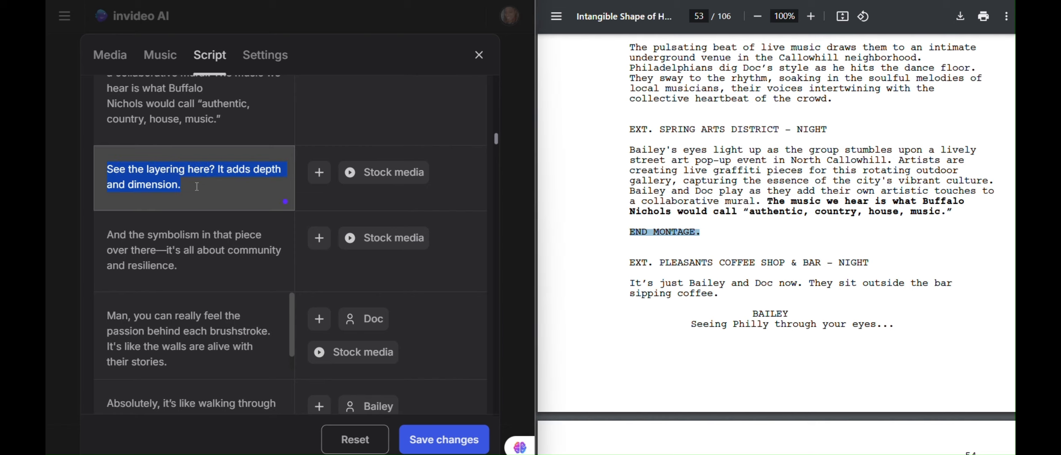
{"action": "key", "text": "ctrl+v"}
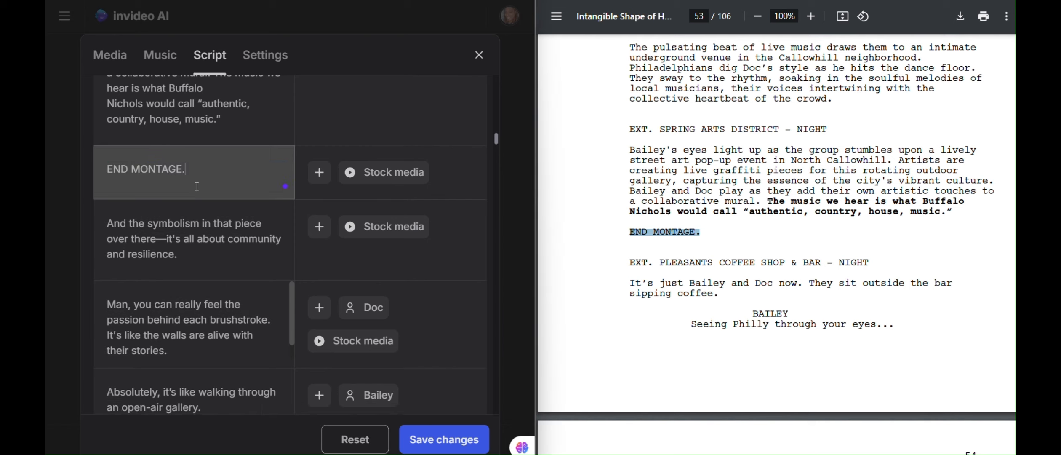
Add a speaker change to the "END MONTAGE." block with Narrator at speed 1.0, and save the script changes
{"action": "left_click", "coordinate": [323, 180]}
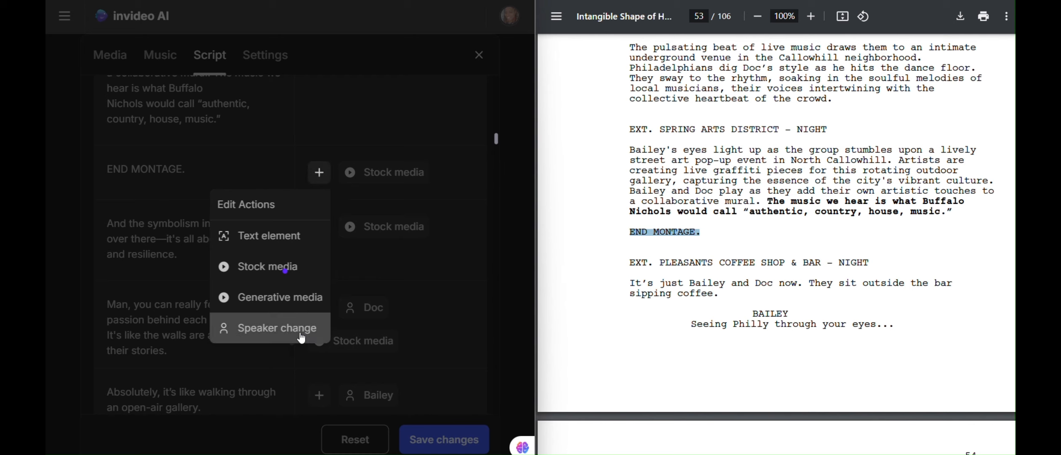
{"action": "left_click", "coordinate": [301, 332]}
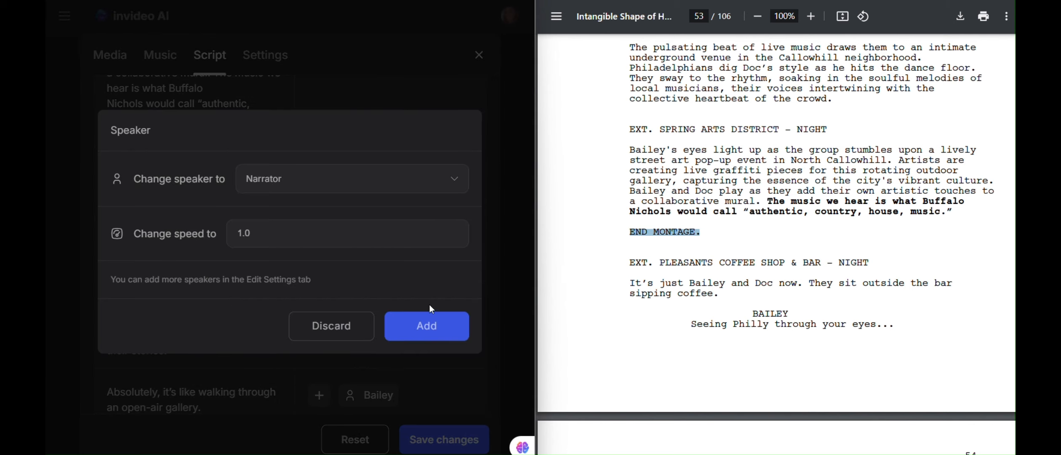
{"action": "left_click", "coordinate": [427, 326]}
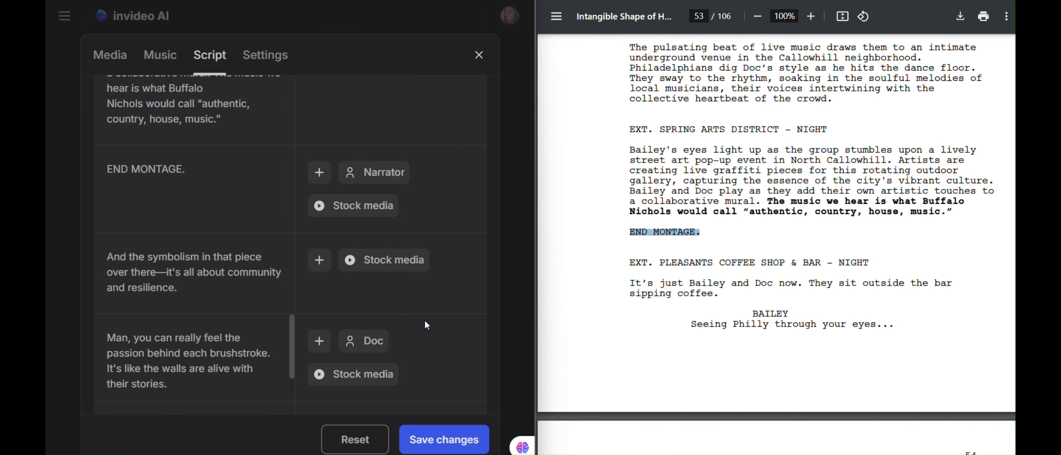
{"action": "left_click", "coordinate": [439, 442]}
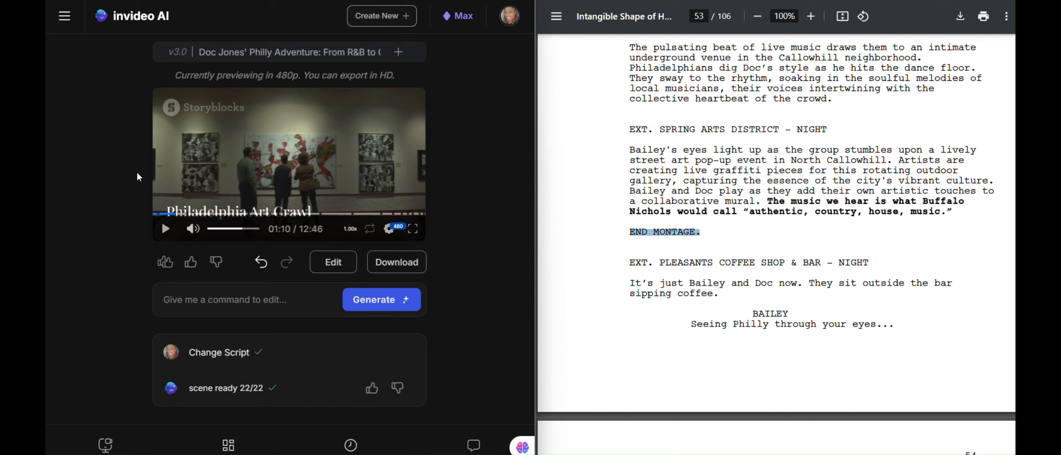
Play the regenerated video from 00:36 and compare it with screenplay pages 52 and 53, through the montage scenes
{"action": "left_click", "coordinate": [167, 213]}
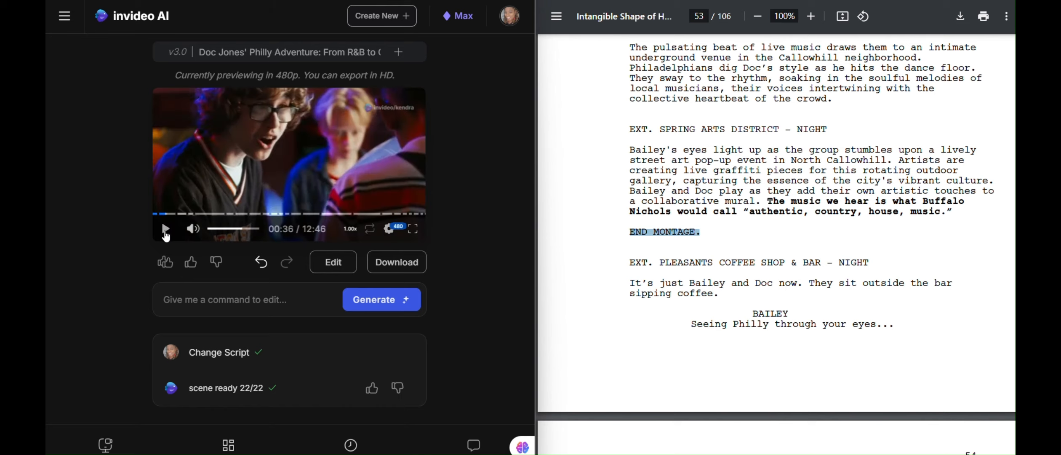
{"action": "left_click", "coordinate": [165, 228]}
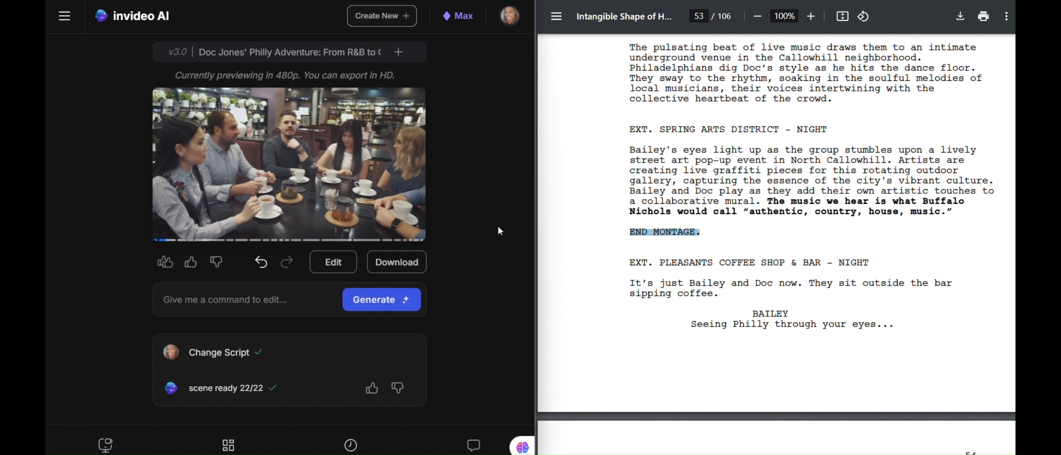
{"action": "scroll", "coordinate": [582, 209], "scroll_direction": "up", "scroll_amount": 15}
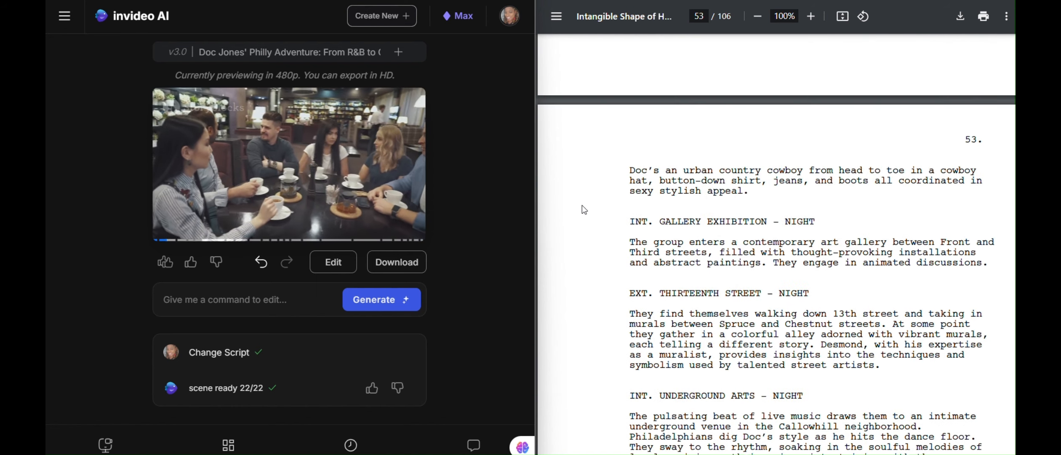
{"action": "scroll", "coordinate": [582, 206], "scroll_direction": "up", "scroll_amount": 10}
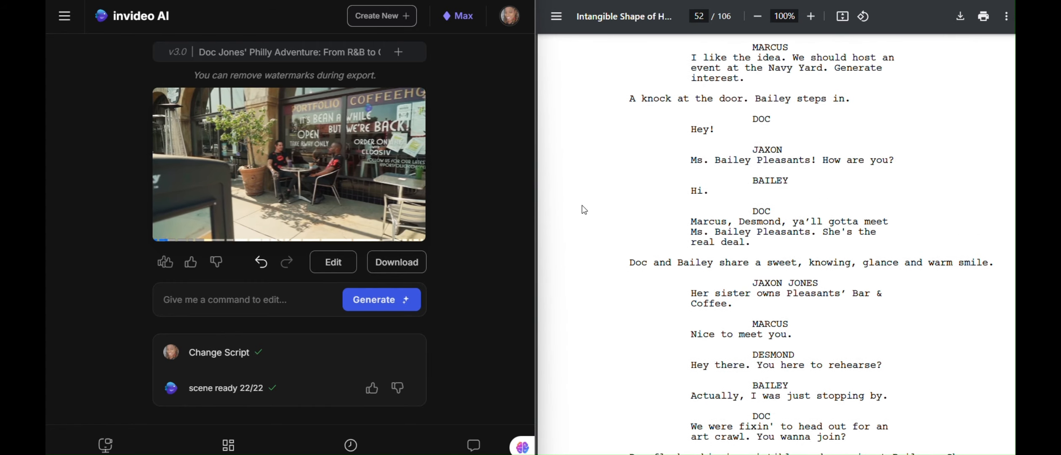
{"action": "scroll", "coordinate": [582, 207], "scroll_direction": "up", "scroll_amount": 3}
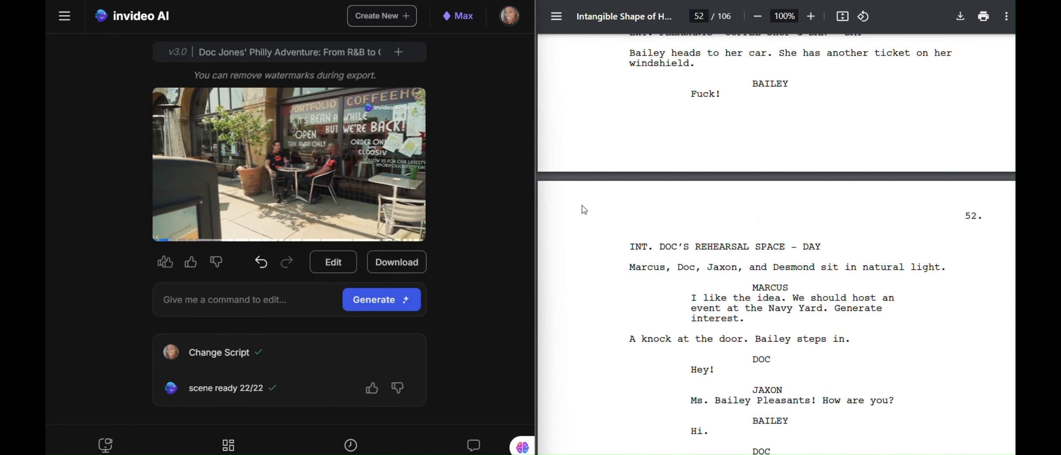
{"action": "scroll", "coordinate": [582, 210], "scroll_direction": "down", "scroll_amount": 8}
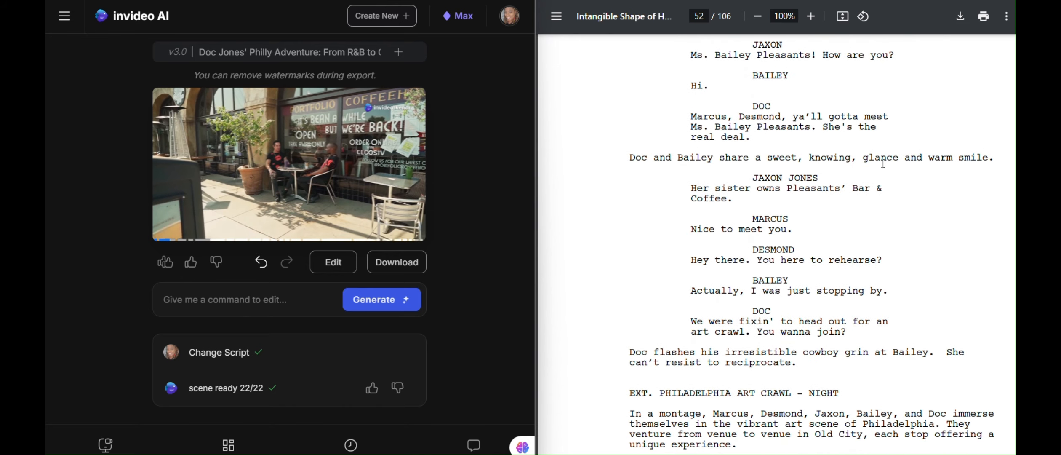
{"action": "scroll", "coordinate": [615, 198], "scroll_direction": "down", "scroll_amount": 2}
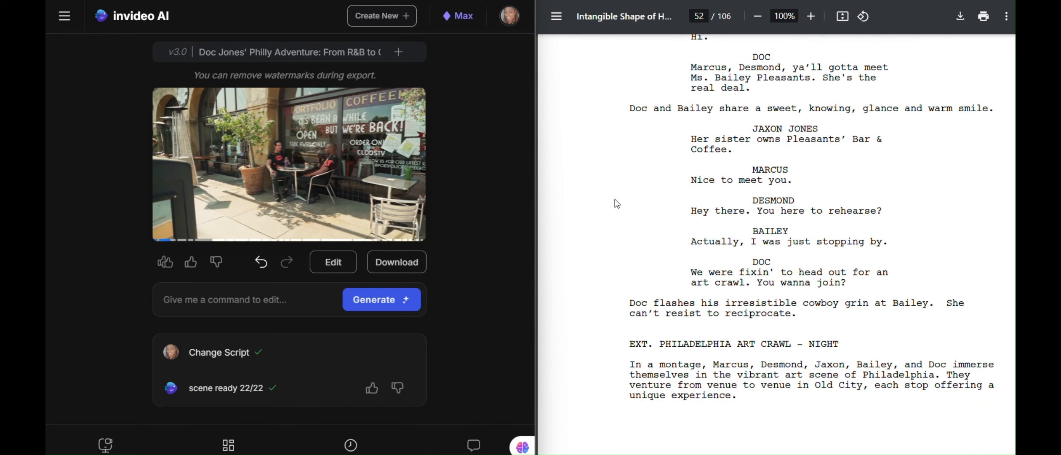
{"action": "scroll", "coordinate": [615, 199], "scroll_direction": "down", "scroll_amount": 1}
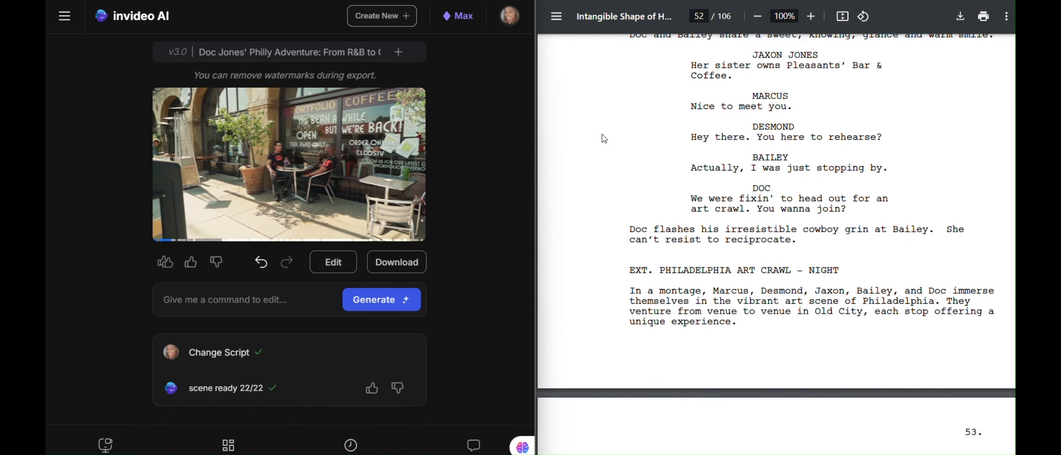
{"action": "scroll", "coordinate": [600, 136], "scroll_direction": "down", "scroll_amount": 2}
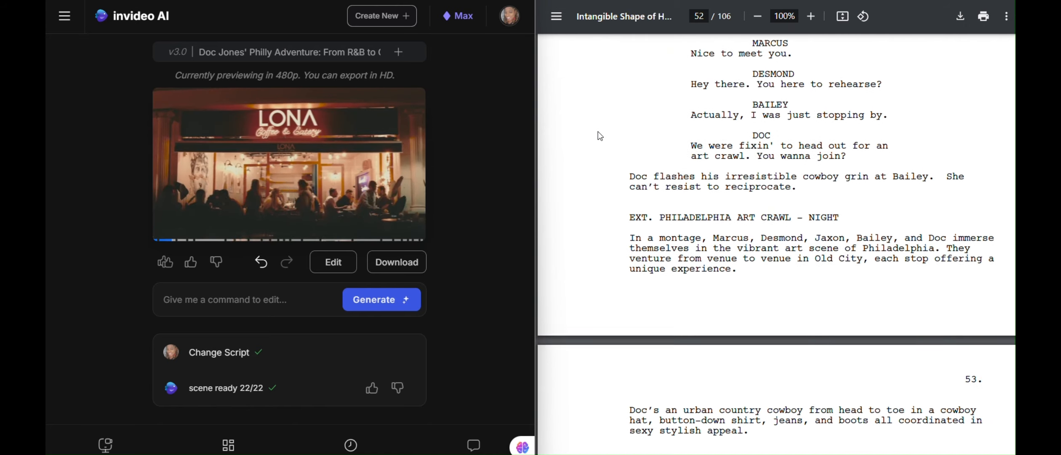
{"action": "scroll", "coordinate": [600, 136], "scroll_direction": "down", "scroll_amount": 1}
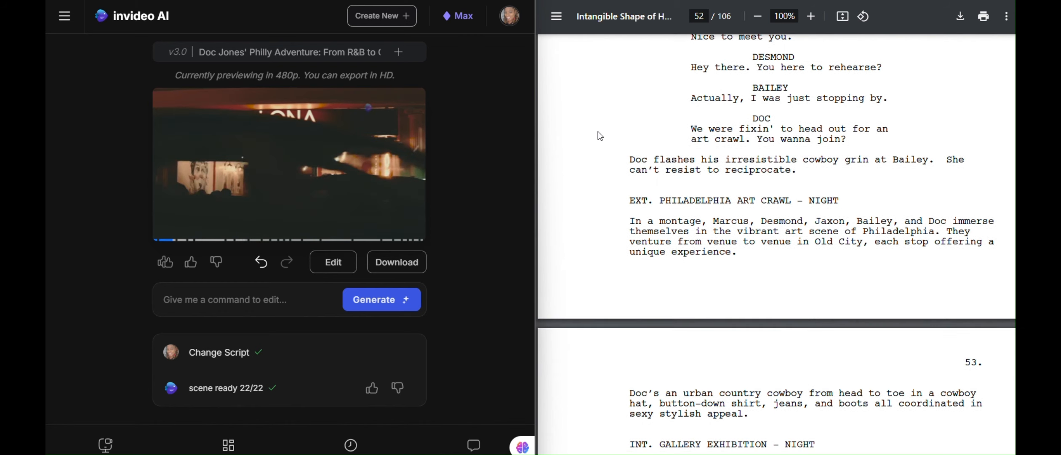
{"action": "scroll", "coordinate": [600, 136], "scroll_direction": "down", "scroll_amount": 2}
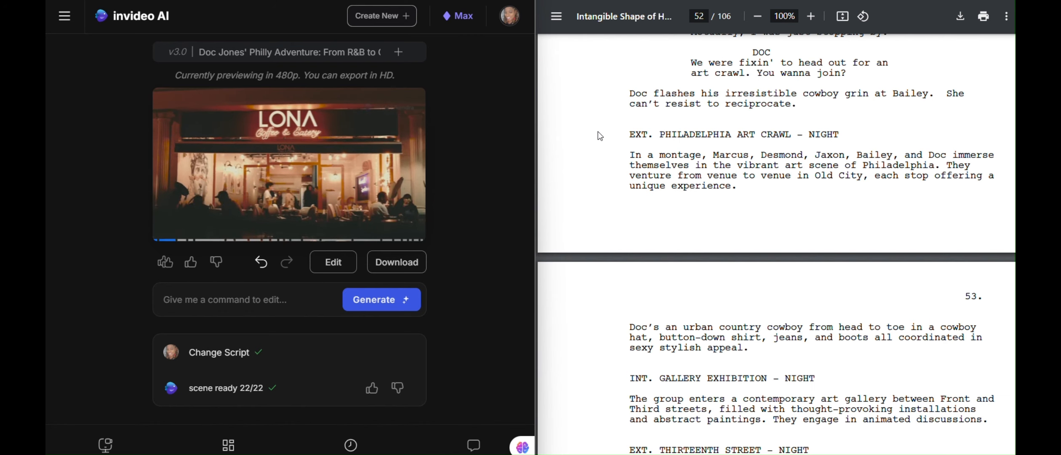
{"action": "scroll", "coordinate": [600, 136], "scroll_direction": "down", "scroll_amount": 1}
{"action": "scroll", "coordinate": [600, 135], "scroll_direction": "down", "scroll_amount": 1}
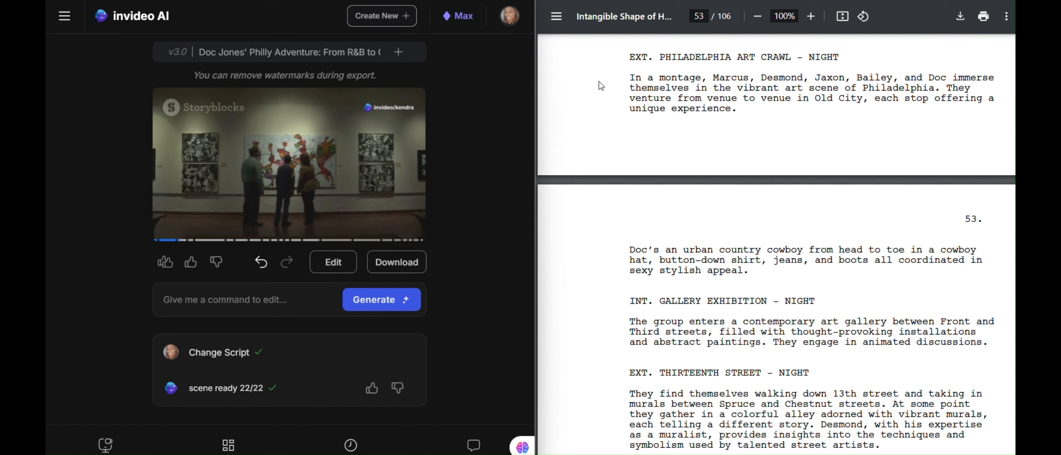
{"action": "scroll", "coordinate": [598, 81], "scroll_direction": "down", "scroll_amount": 1}
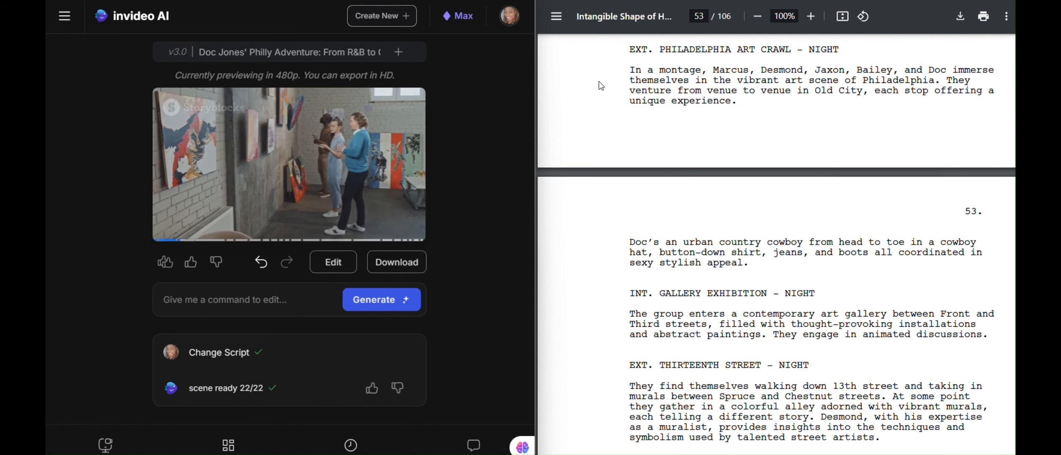
{"action": "scroll", "coordinate": [598, 82], "scroll_direction": "down", "scroll_amount": 1}
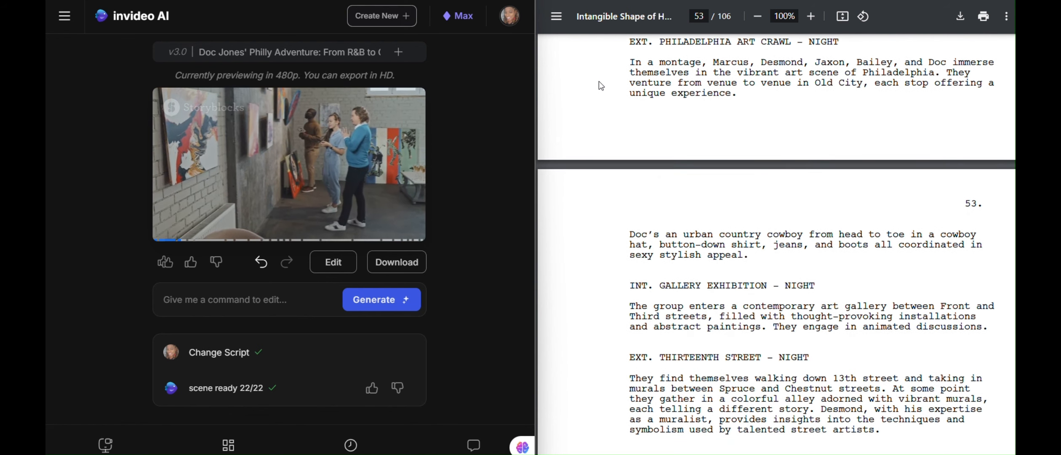
{"action": "scroll", "coordinate": [598, 82], "scroll_direction": "down", "scroll_amount": 1}
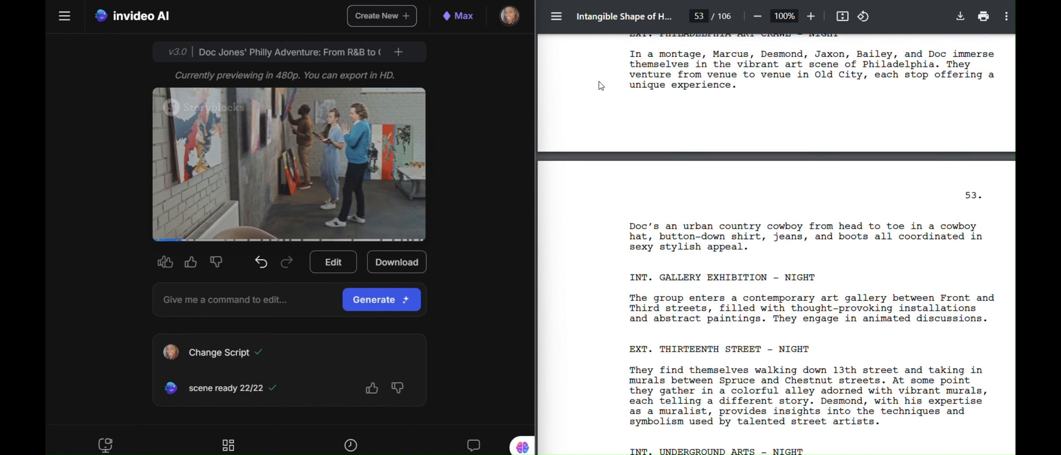
{"action": "scroll", "coordinate": [599, 81], "scroll_direction": "down", "scroll_amount": 1}
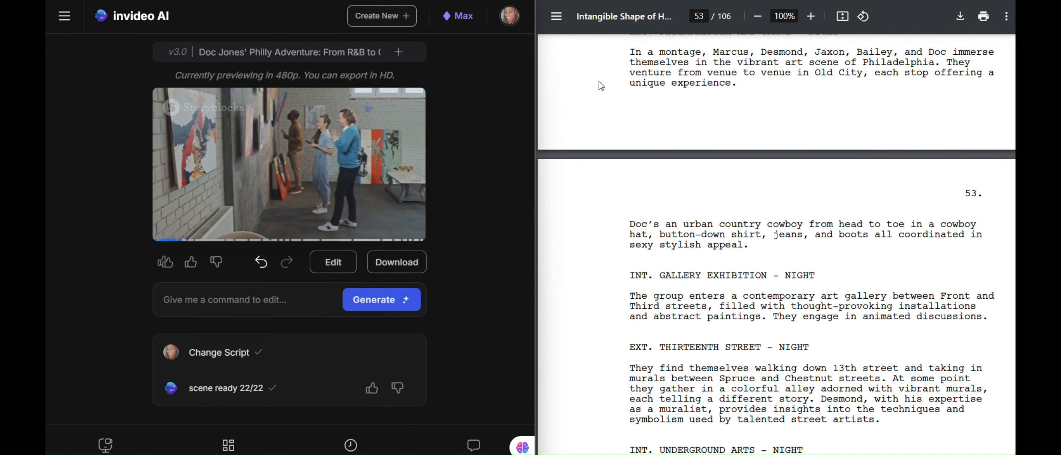
{"action": "scroll", "coordinate": [598, 81], "scroll_direction": "down", "scroll_amount": 1}
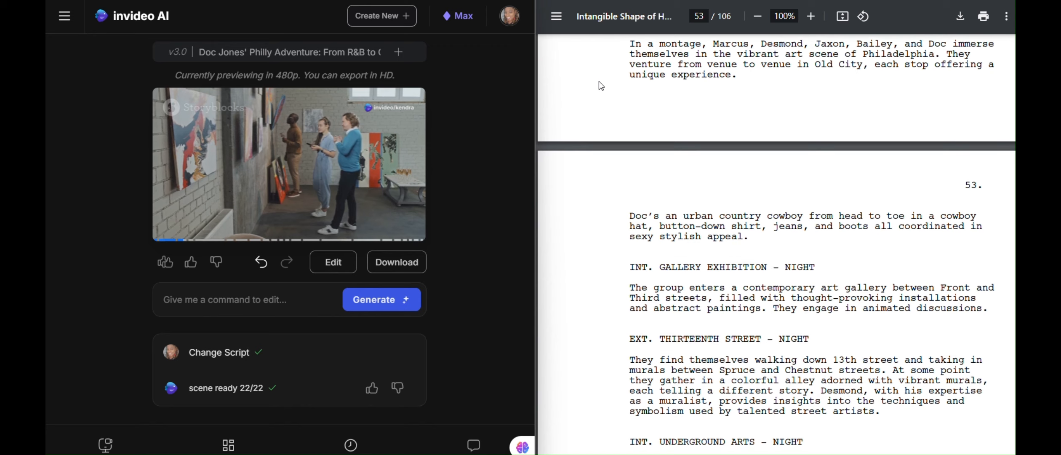
{"action": "scroll", "coordinate": [598, 81], "scroll_direction": "down", "scroll_amount": 2}
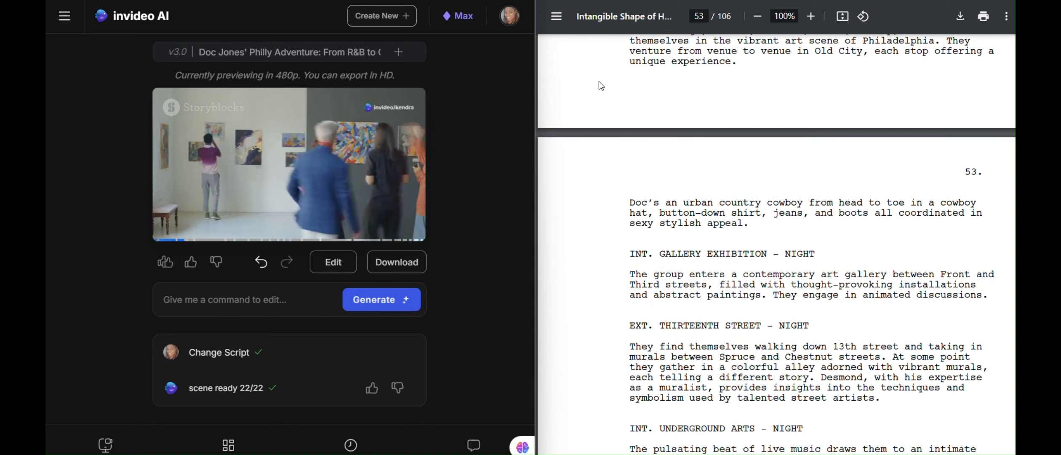
{"action": "scroll", "coordinate": [598, 85], "scroll_direction": "down", "scroll_amount": 3}
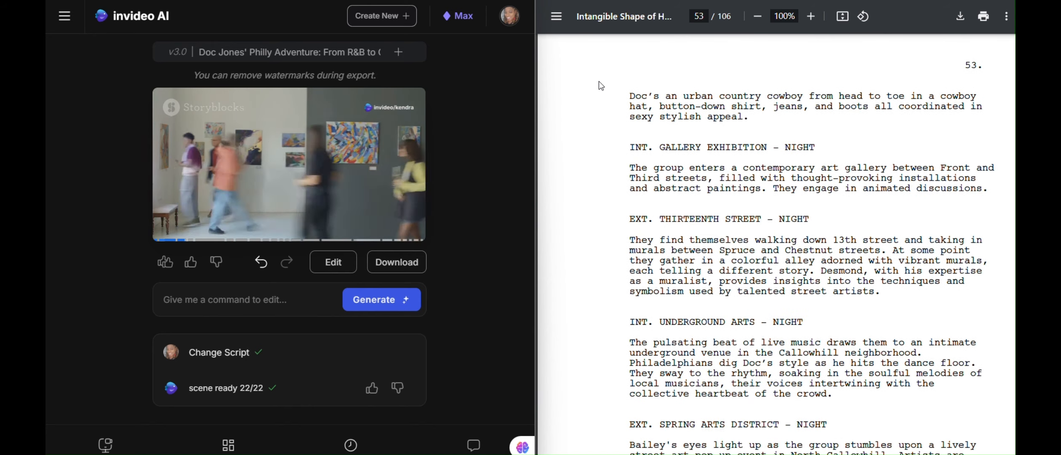
{"action": "scroll", "coordinate": [598, 81], "scroll_direction": "down", "scroll_amount": 1}
{"action": "scroll", "coordinate": [598, 82], "scroll_direction": "down", "scroll_amount": 4}
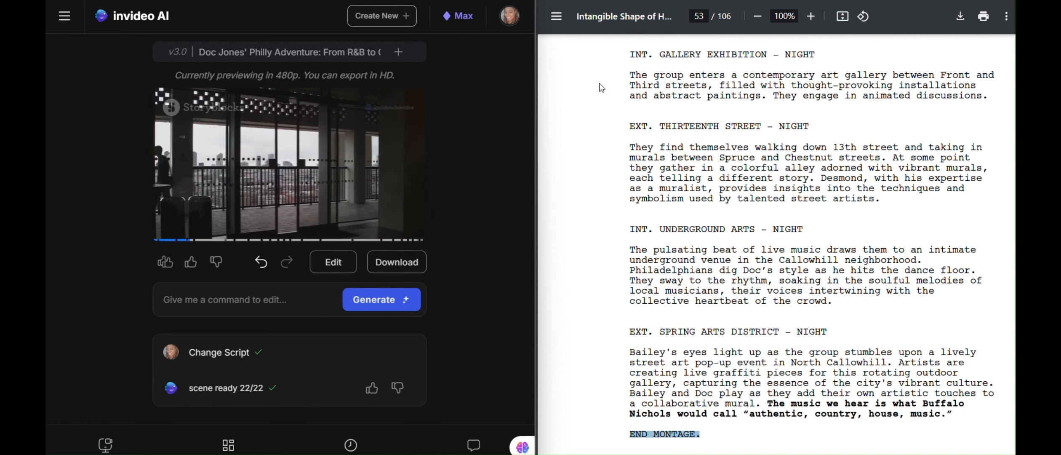
Respell "INT." as "I.N.T." in the Gallery Exhibition scene heading of Chapter 4's script, and save the changes
{"action": "left_click", "coordinate": [326, 270]}
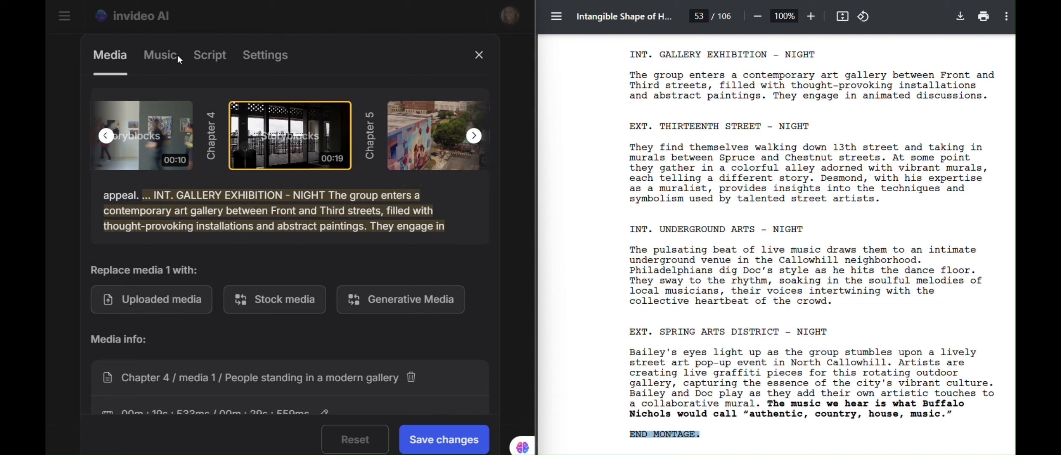
{"action": "left_click", "coordinate": [212, 57]}
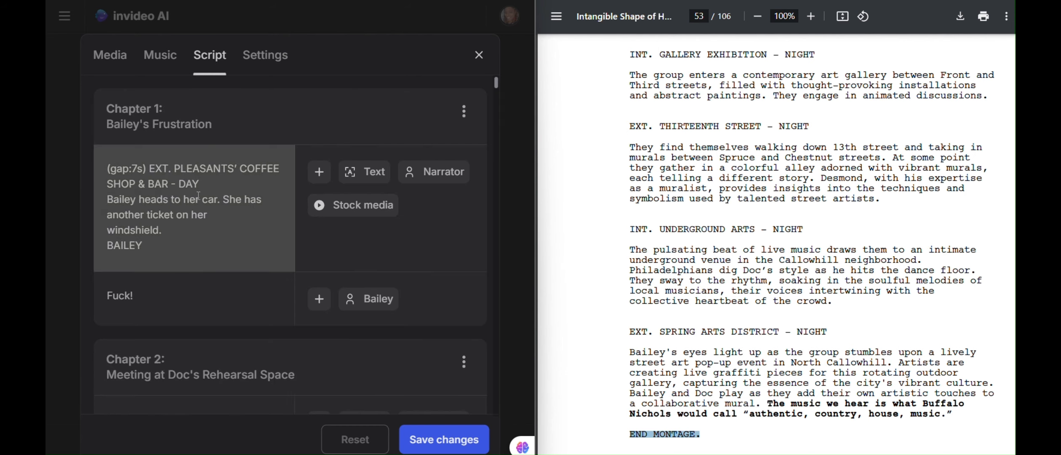
{"action": "scroll", "coordinate": [198, 196], "scroll_direction": "down", "scroll_amount": 15}
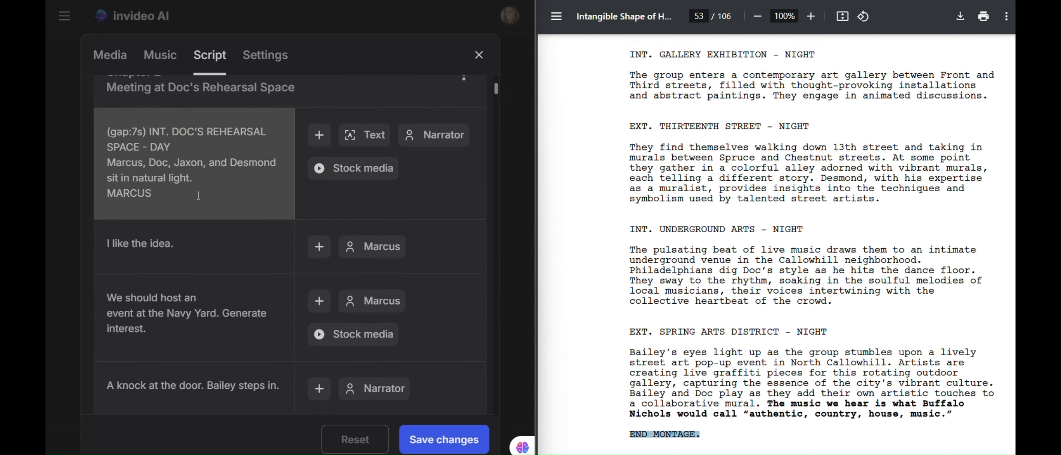
{"action": "scroll", "coordinate": [198, 195], "scroll_direction": "down", "scroll_amount": 10}
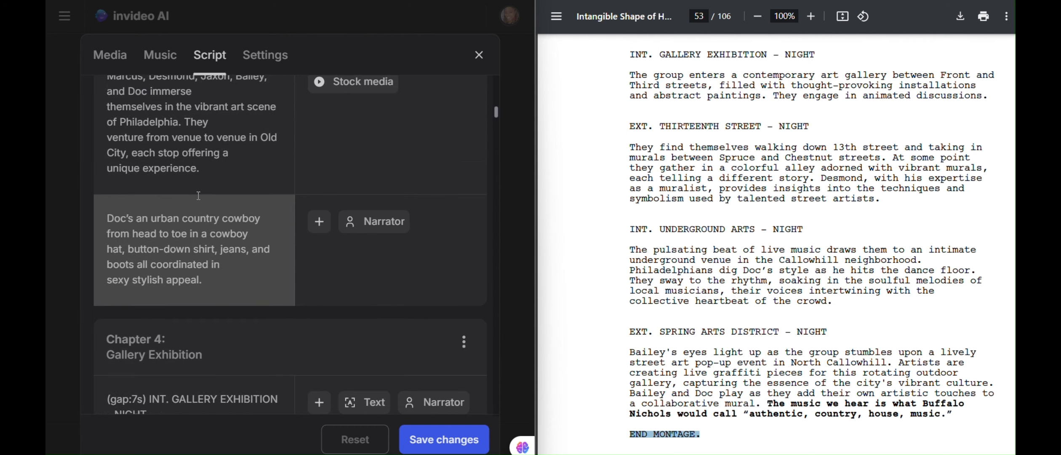
{"action": "scroll", "coordinate": [198, 195], "scroll_direction": "down", "scroll_amount": 5}
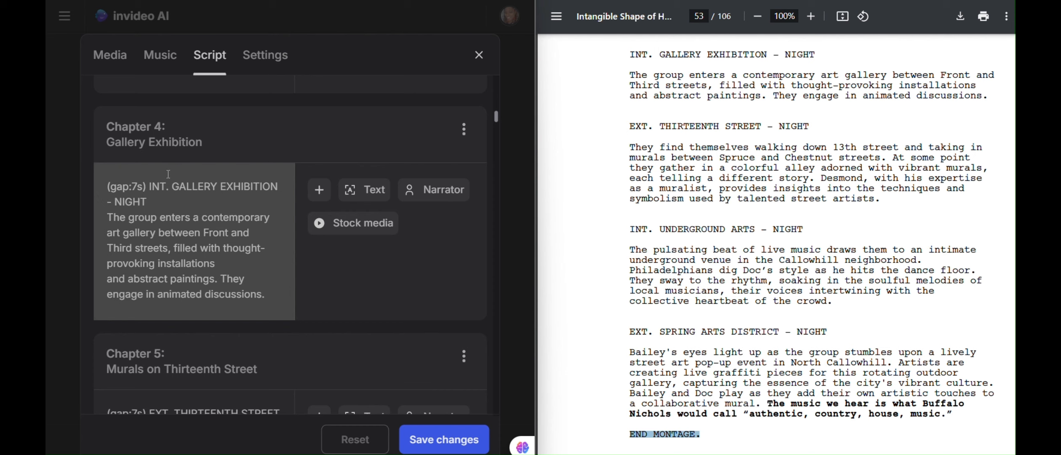
{"action": "left_click", "coordinate": [155, 189]}
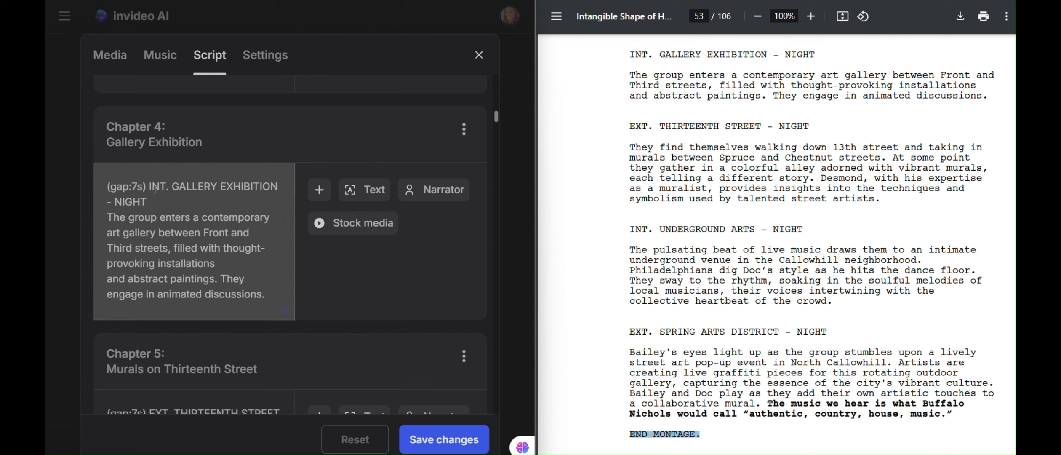
{"action": "type", "text": "."}
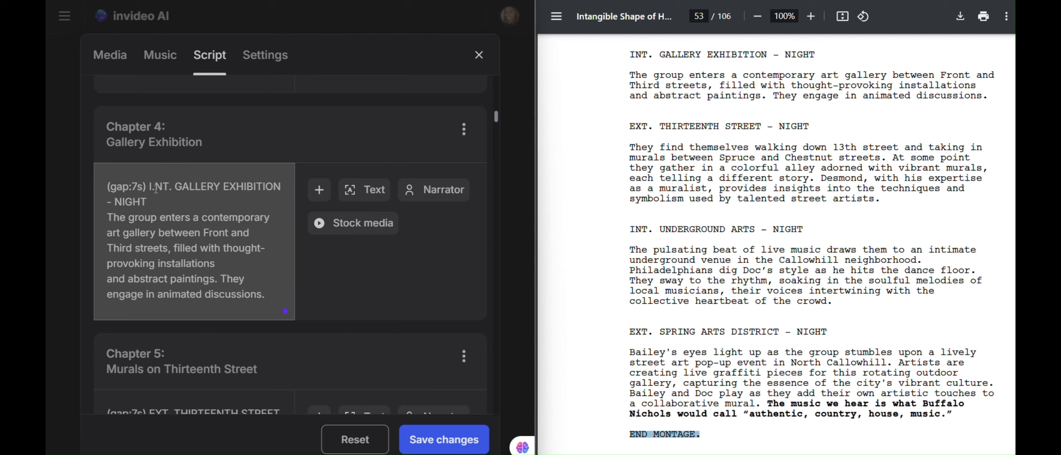
{"action": "key", "text": "Right"}
{"action": "type", "text": "."}
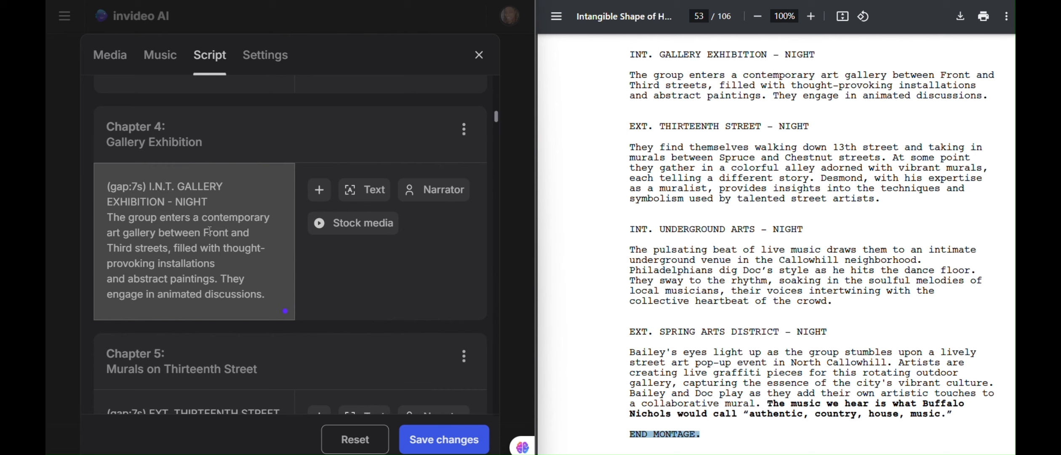
{"action": "left_click", "coordinate": [421, 438]}
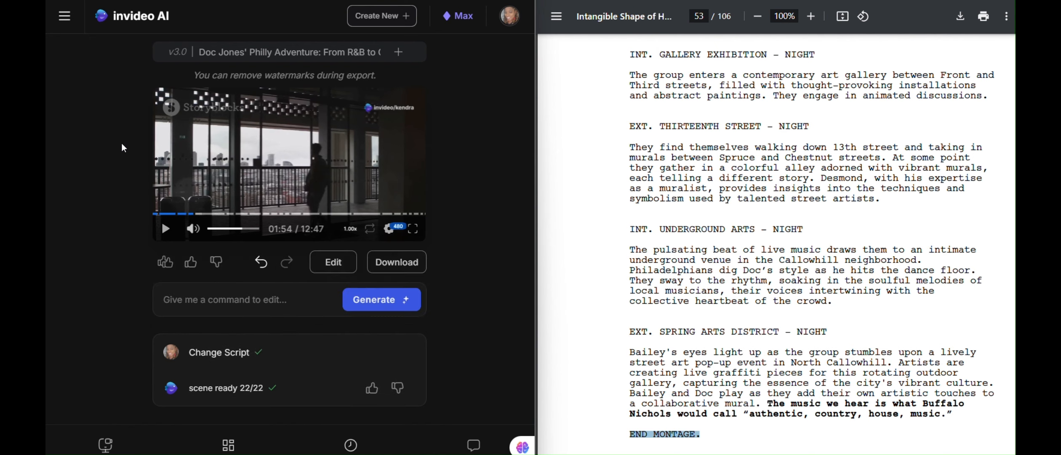
Play the video from 01:41 and compare it with screenplay page 53, from the gallery exhibition scene to the end of the montage
{"action": "left_click", "coordinate": [189, 214]}
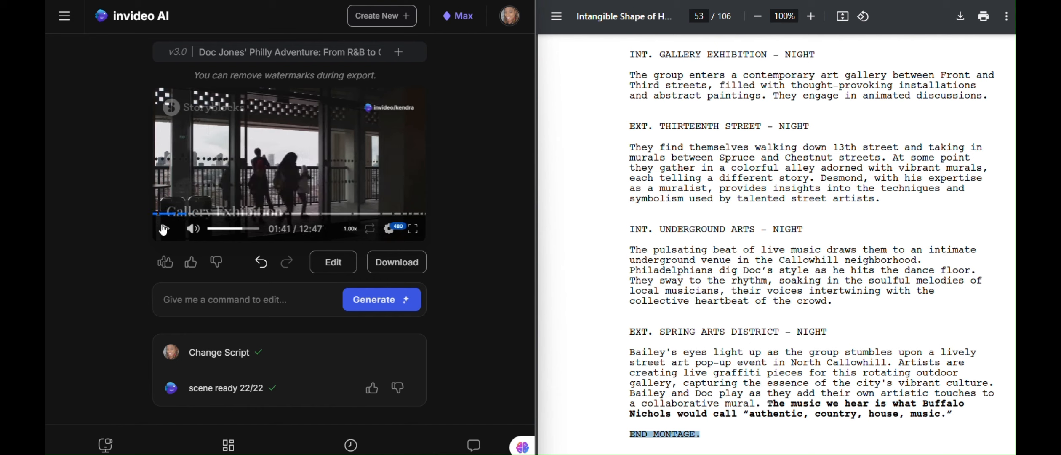
{"action": "left_click", "coordinate": [163, 229]}
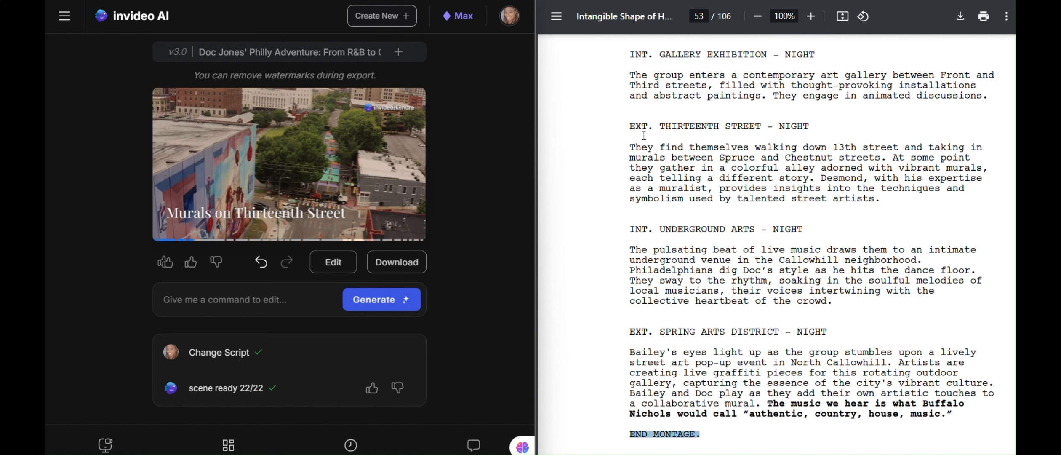
{"action": "scroll", "coordinate": [609, 155], "scroll_direction": "down", "scroll_amount": 2}
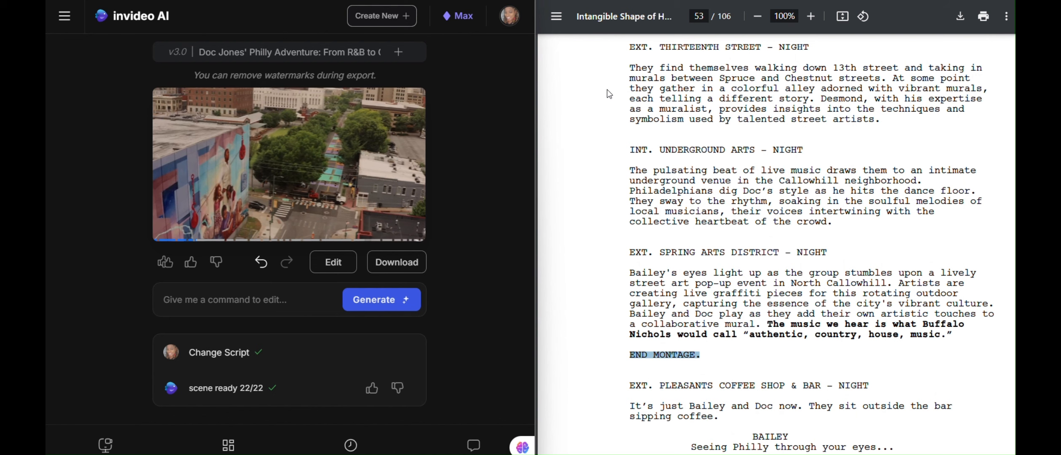
{"action": "scroll", "coordinate": [609, 93], "scroll_direction": "up", "scroll_amount": 1}
{"action": "scroll", "coordinate": [606, 105], "scroll_direction": "up", "scroll_amount": 1}
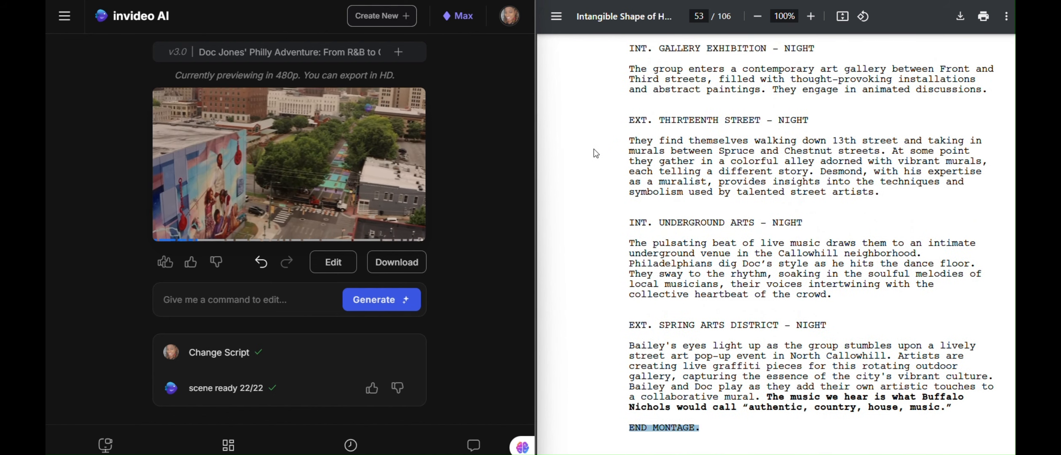
{"action": "scroll", "coordinate": [594, 150], "scroll_direction": "down", "scroll_amount": 2}
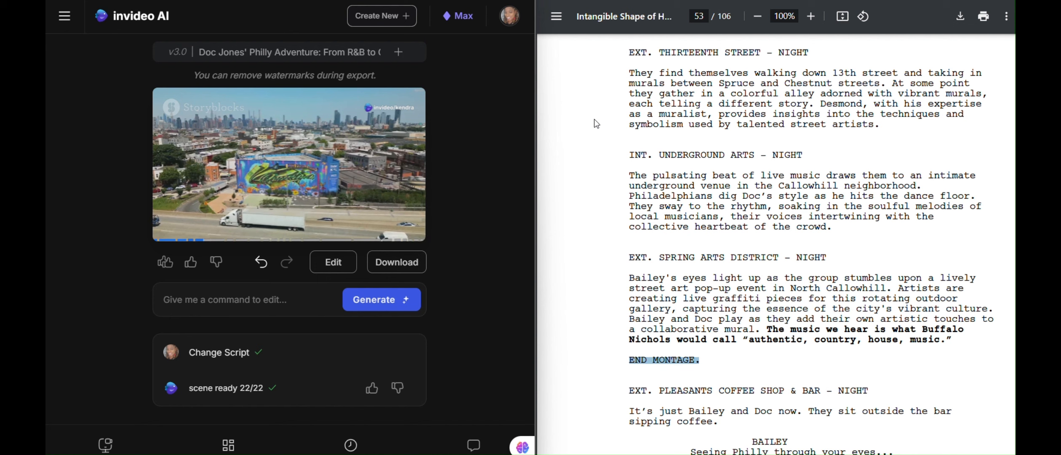
{"action": "scroll", "coordinate": [594, 119], "scroll_direction": "down", "scroll_amount": 2}
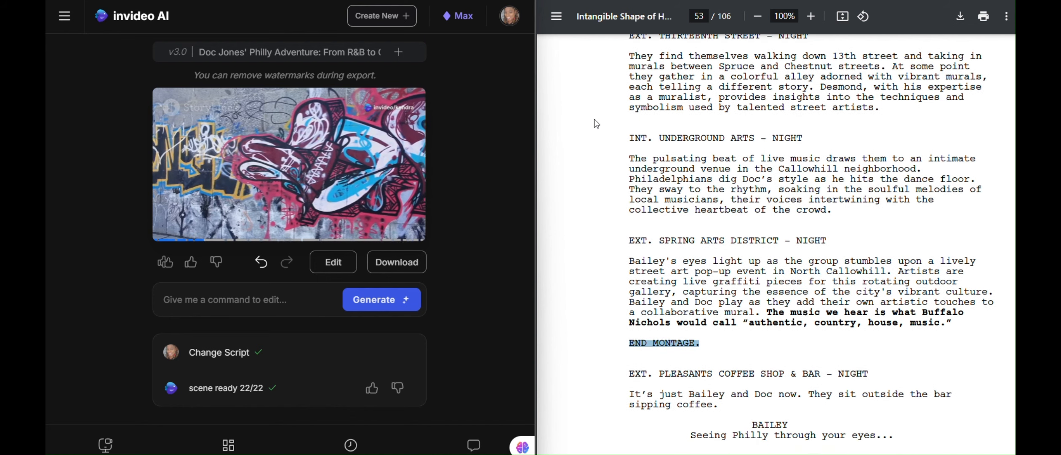
{"action": "scroll", "coordinate": [595, 119], "scroll_direction": "down", "scroll_amount": 2}
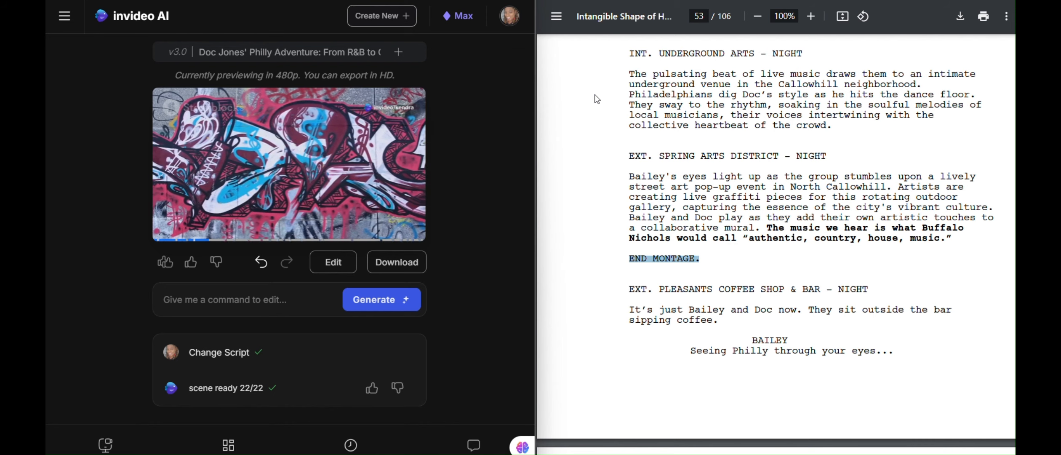
{"action": "scroll", "coordinate": [597, 99], "scroll_direction": "down", "scroll_amount": 1}
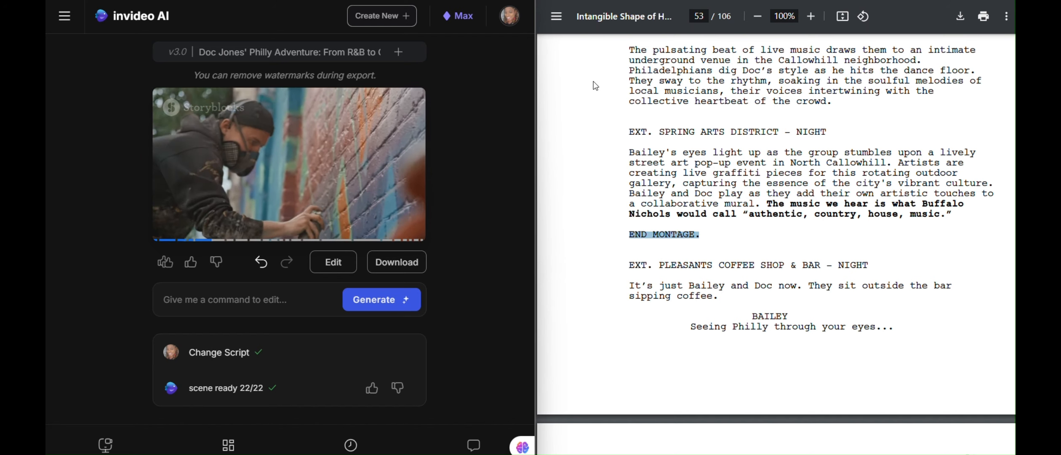
{"action": "scroll", "coordinate": [595, 85], "scroll_direction": "down", "scroll_amount": 3}
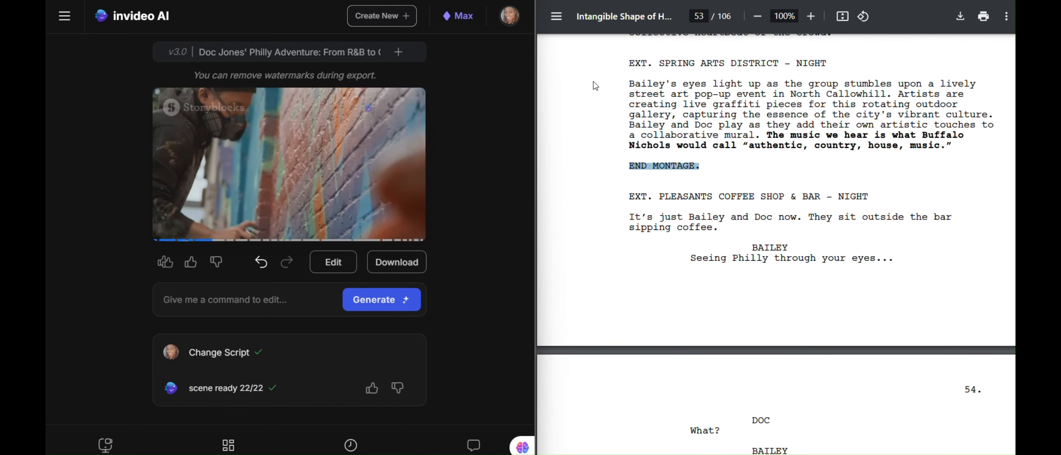
{"action": "scroll", "coordinate": [595, 86], "scroll_direction": "down", "scroll_amount": 1}
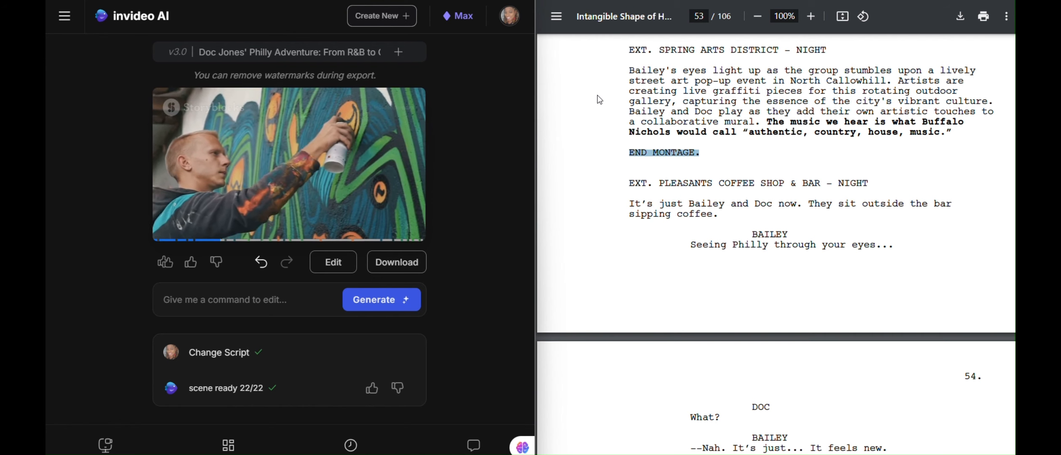
{"action": "scroll", "coordinate": [600, 99], "scroll_direction": "down", "scroll_amount": 1}
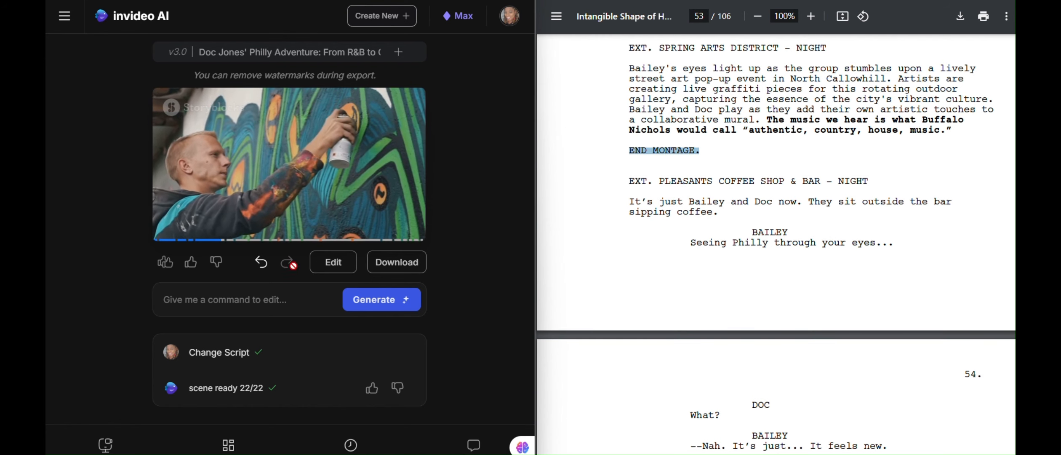
Reopen the video's script for editing at the Chapter 1 scene heading
{"action": "left_click", "coordinate": [314, 272]}
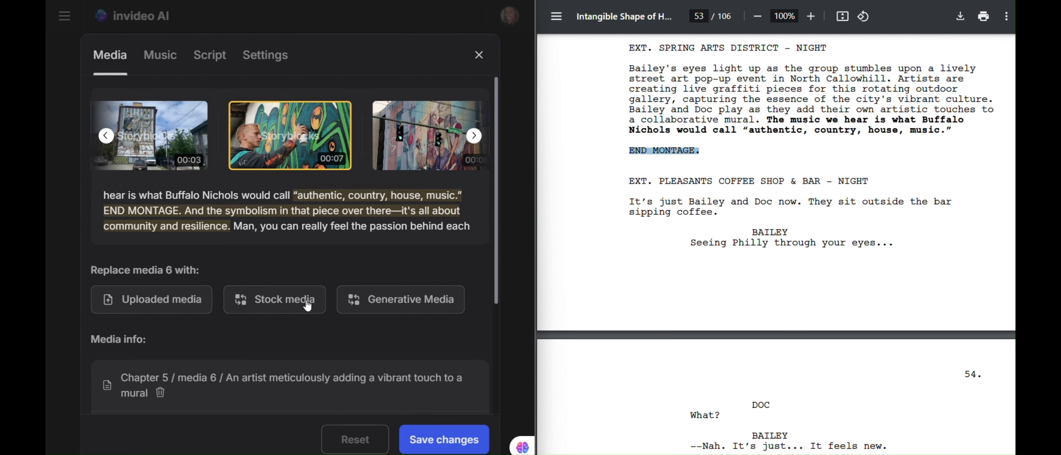
{"action": "left_click", "coordinate": [213, 59]}
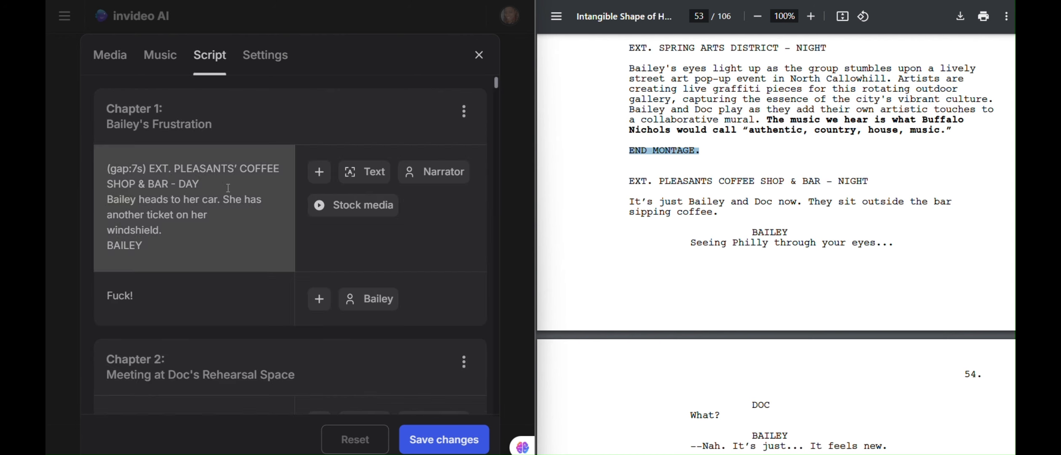
{"action": "scroll", "coordinate": [228, 188], "scroll_direction": "down", "scroll_amount": 1}
{"action": "scroll", "coordinate": [228, 188], "scroll_direction": "down", "scroll_amount": 1}
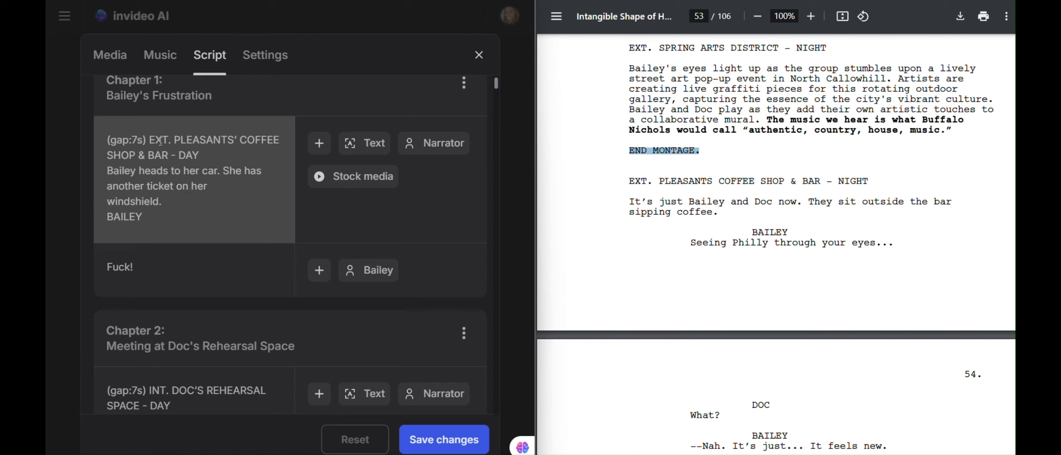